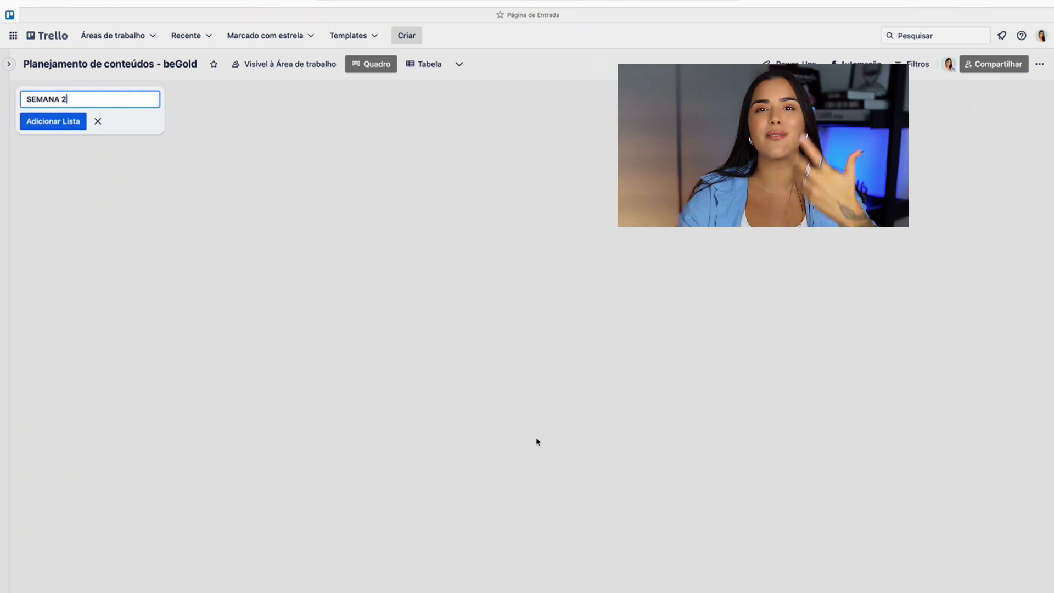
# Replace the new list's title with "LINHA EDITORIAL" and add the list to the board.
pyautogui.tripleClick(81, 100)
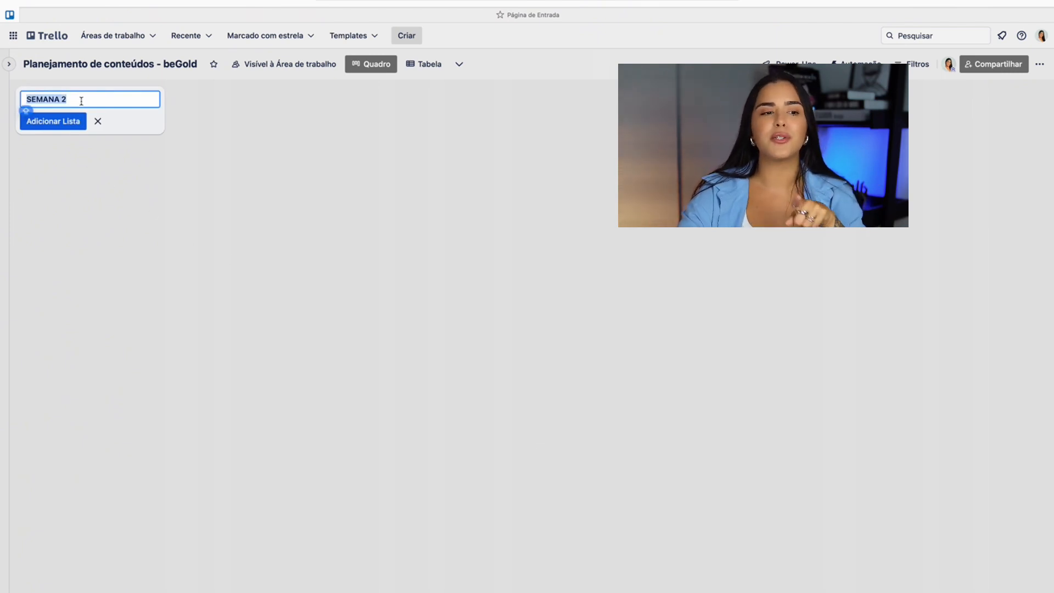
pyautogui.write('4INHA ')
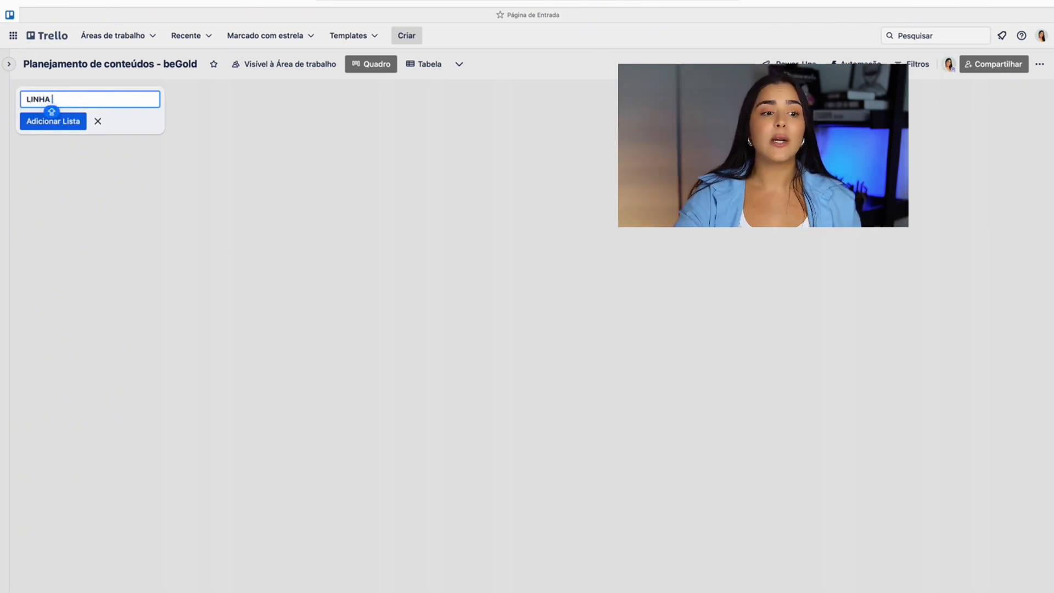
pyautogui.write('EDITORIAL')
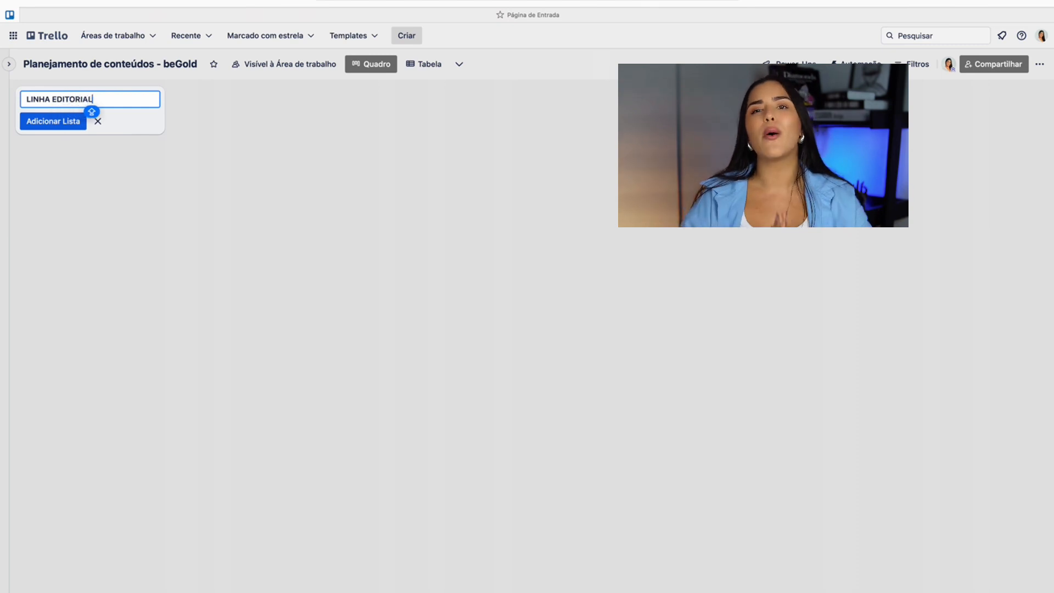
pyautogui.click(41, 123)
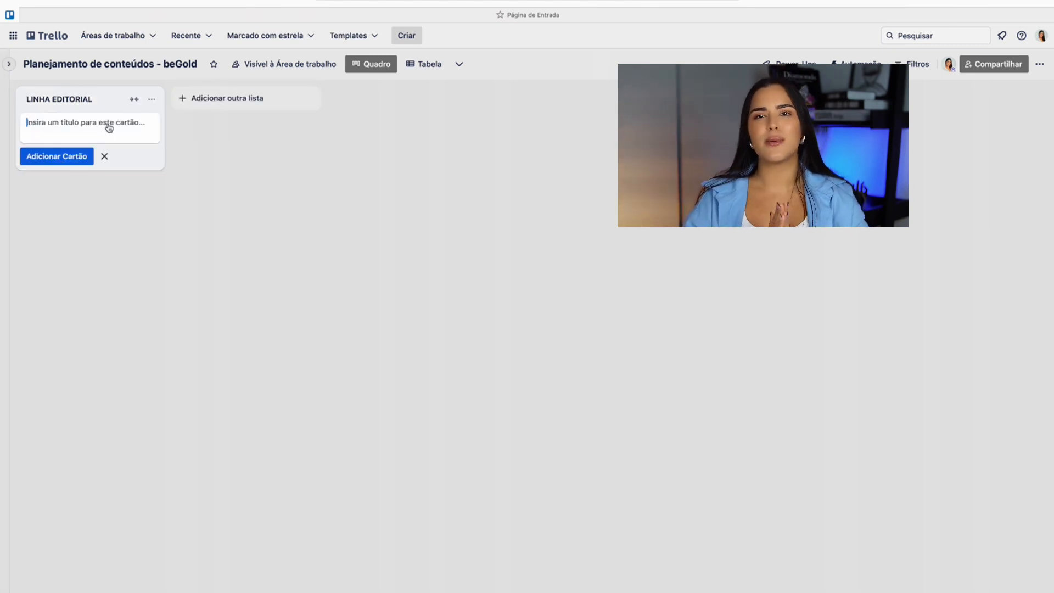
# Add four cards named "Tema 1", "Tema 2", "Tema 3" and "Tema 4" to the LINHA EDITORIAL list.
pyautogui.click(104, 122)
pyautogui.write('Tema 1')
pyautogui.press('Return')
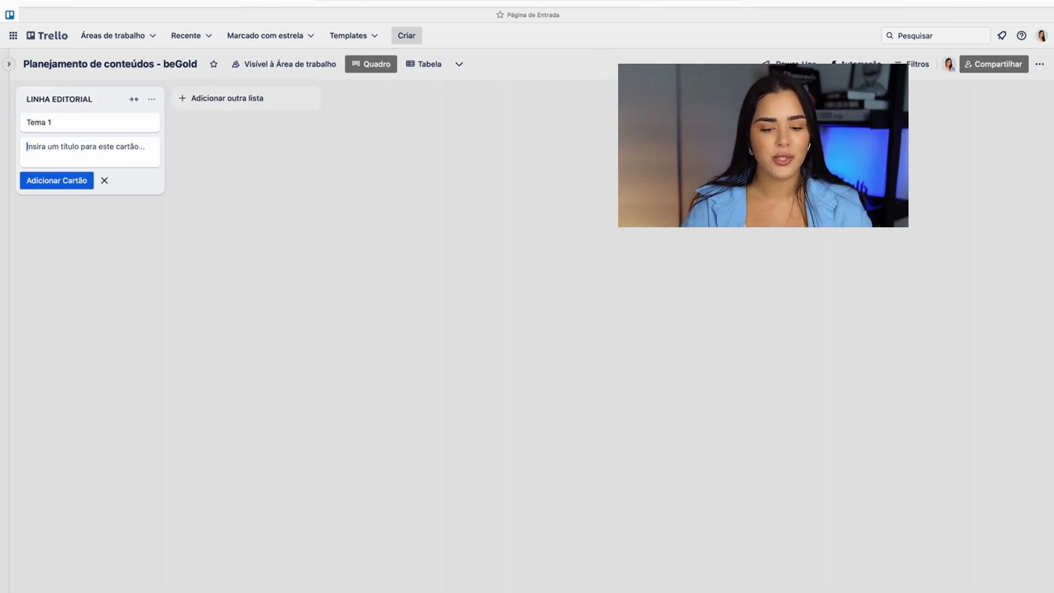
pyautogui.write('Tema 2')
pyautogui.press('Return')
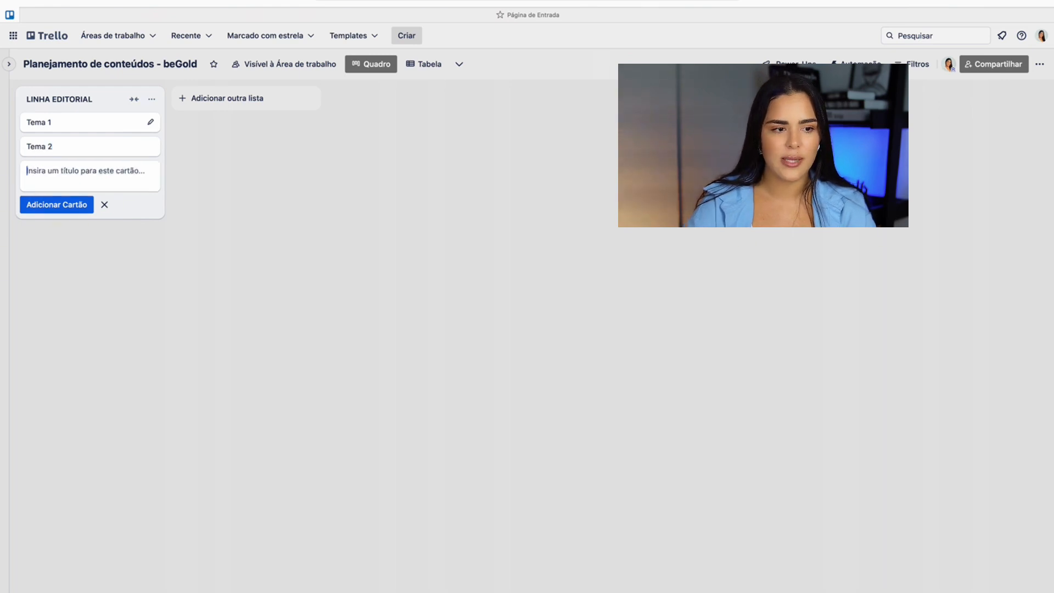
pyautogui.write('Tema 3')
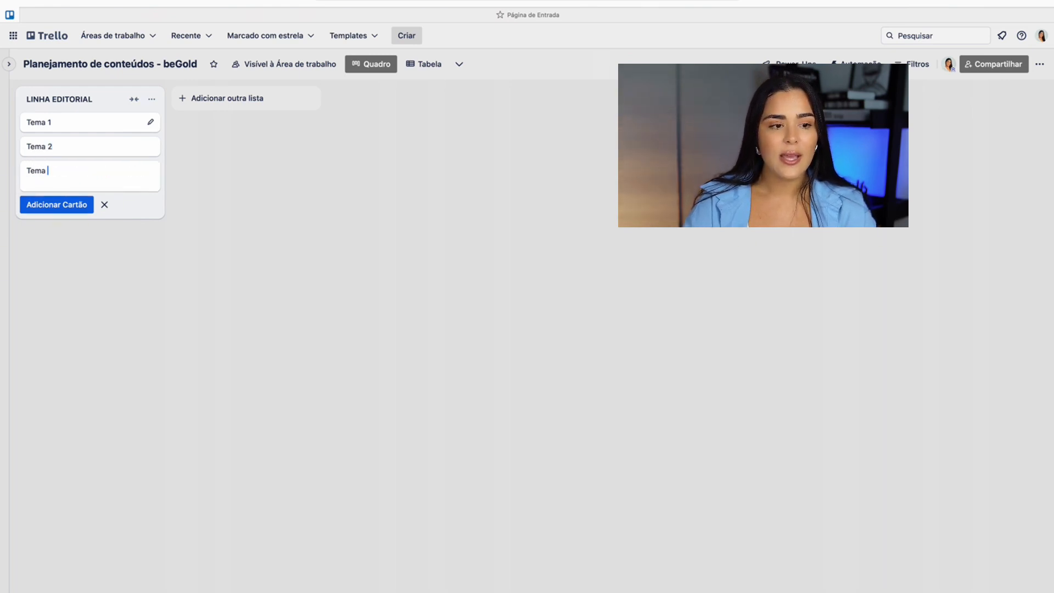
pyautogui.press('Return')
pyautogui.write('Tema 4')
pyautogui.press('Return')
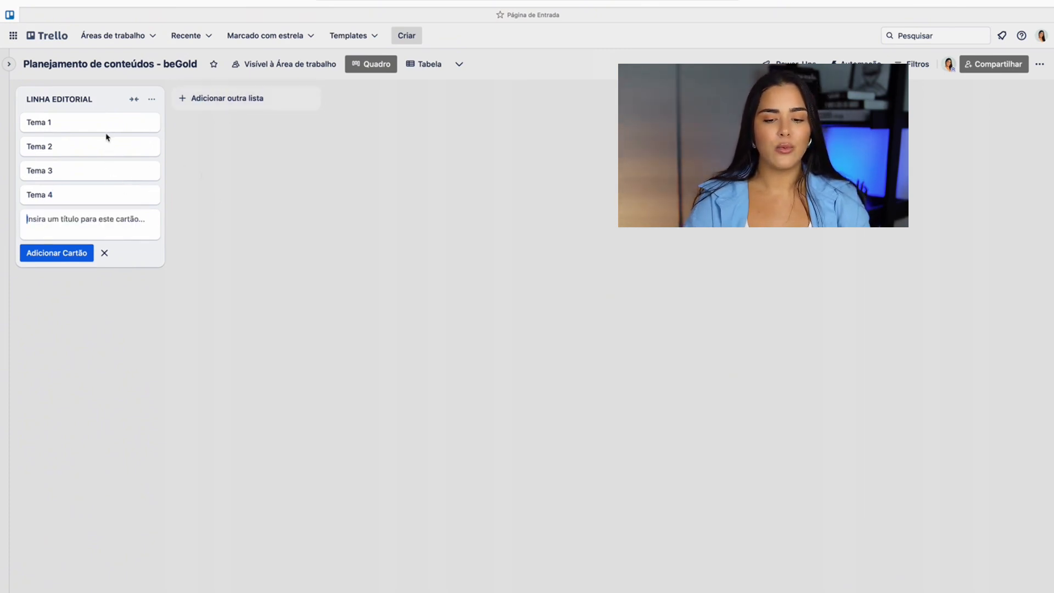
pyautogui.click(220, 282)
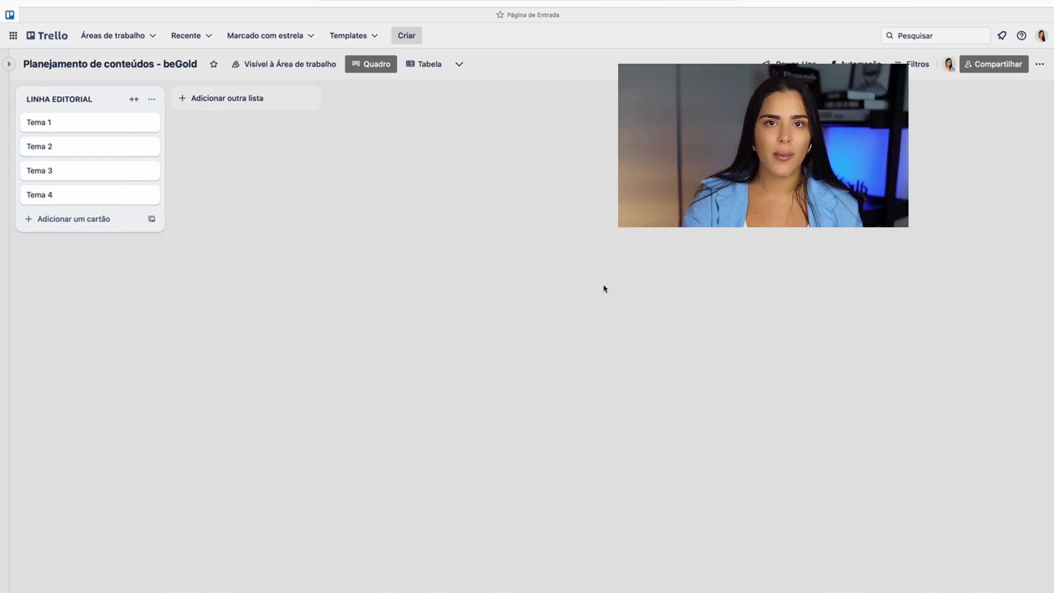
# Give the Tema 1 card a purple cover and close the card.
pyautogui.click(69, 123)
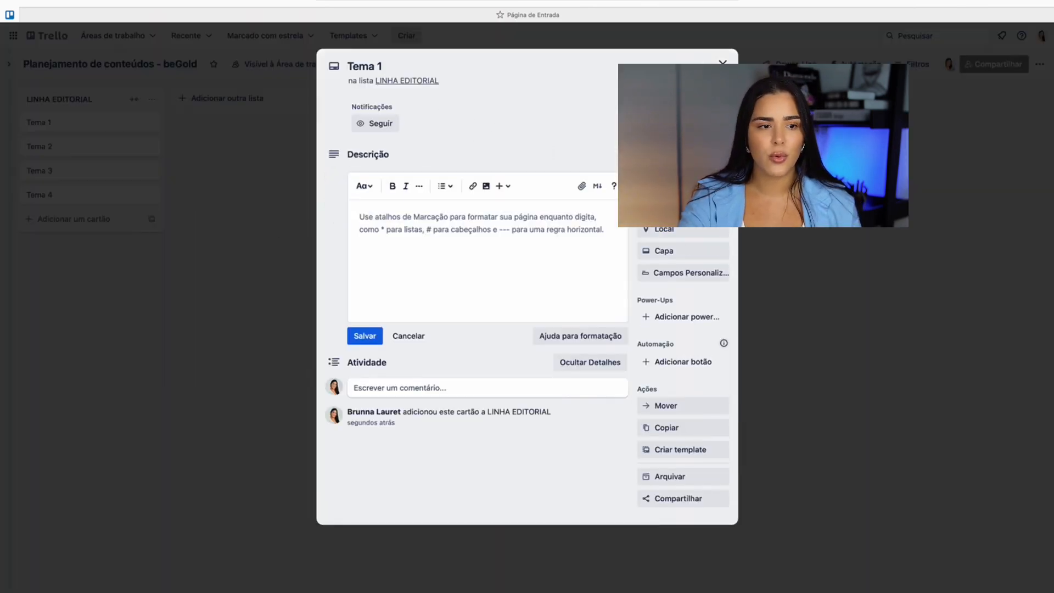
pyautogui.click(696, 251)
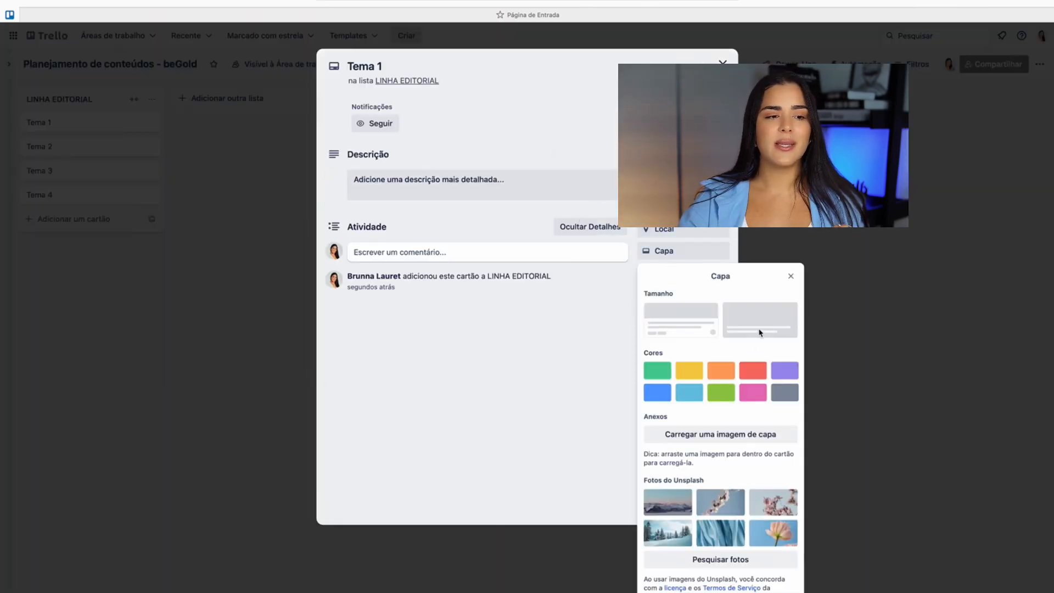
pyautogui.click(783, 369)
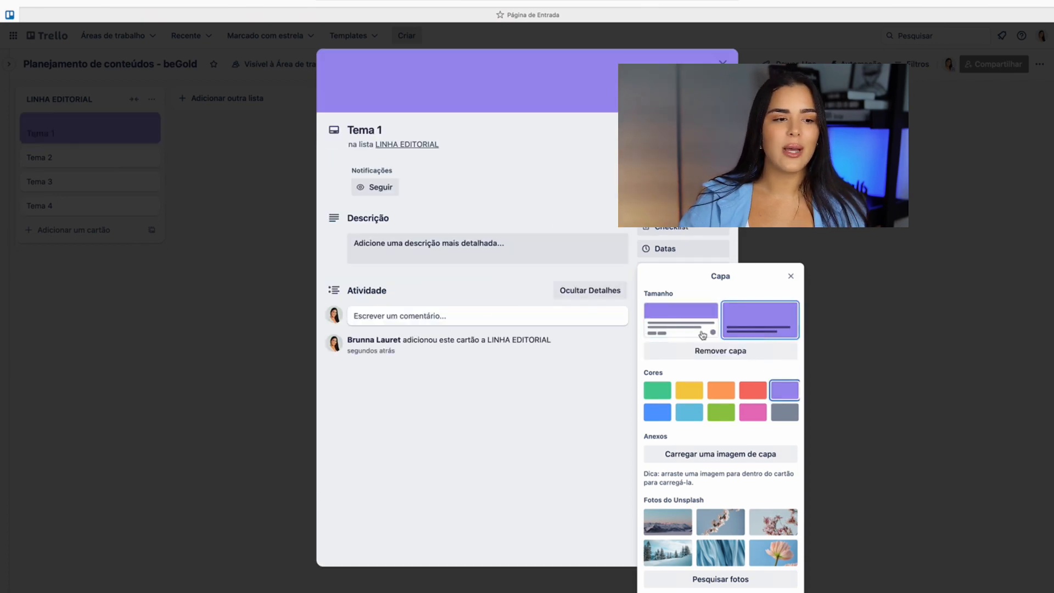
pyautogui.press('Escape')
pyautogui.click(112, 214)
# Give the Tema 2 card a purple cover and close the card.
pyautogui.click(99, 160)
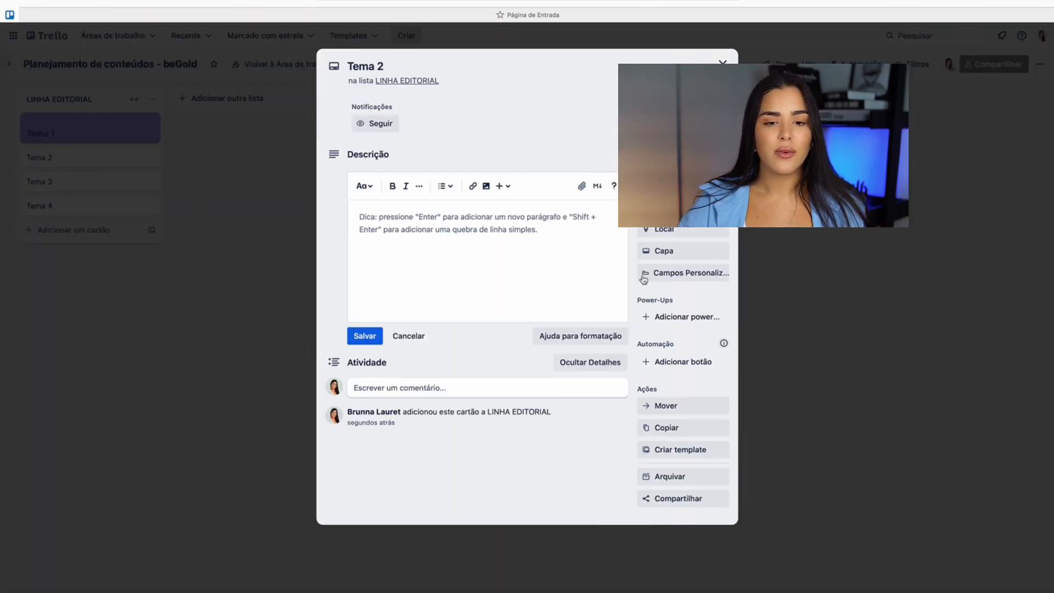
pyautogui.click(681, 252)
pyautogui.click(785, 369)
pyautogui.press('Escape')
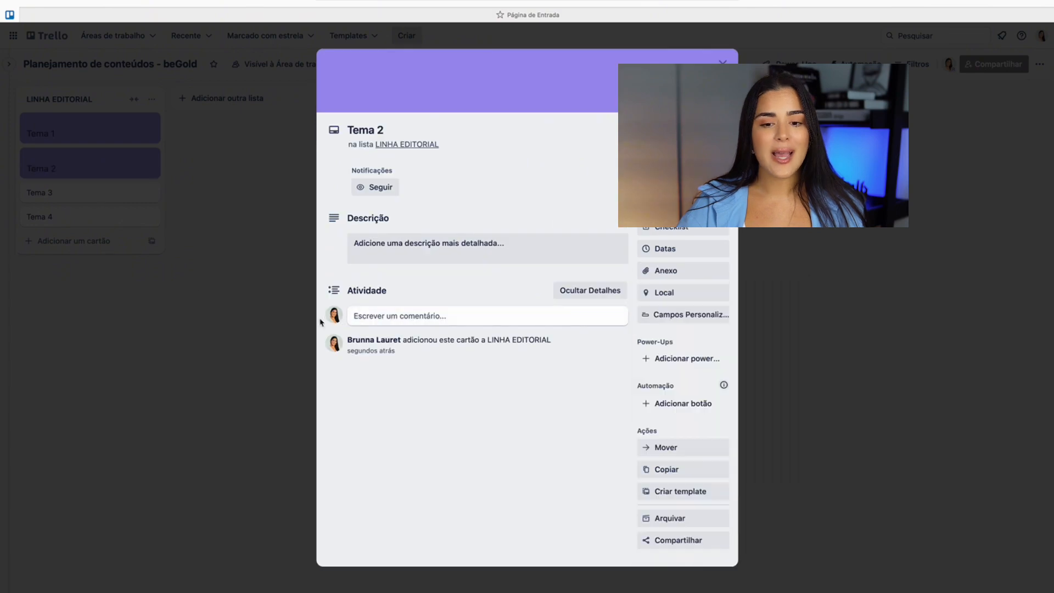
pyautogui.click(96, 226)
# Give the Tema 3 card a purple cover and close the card.
pyautogui.click(93, 193)
pyautogui.click(681, 251)
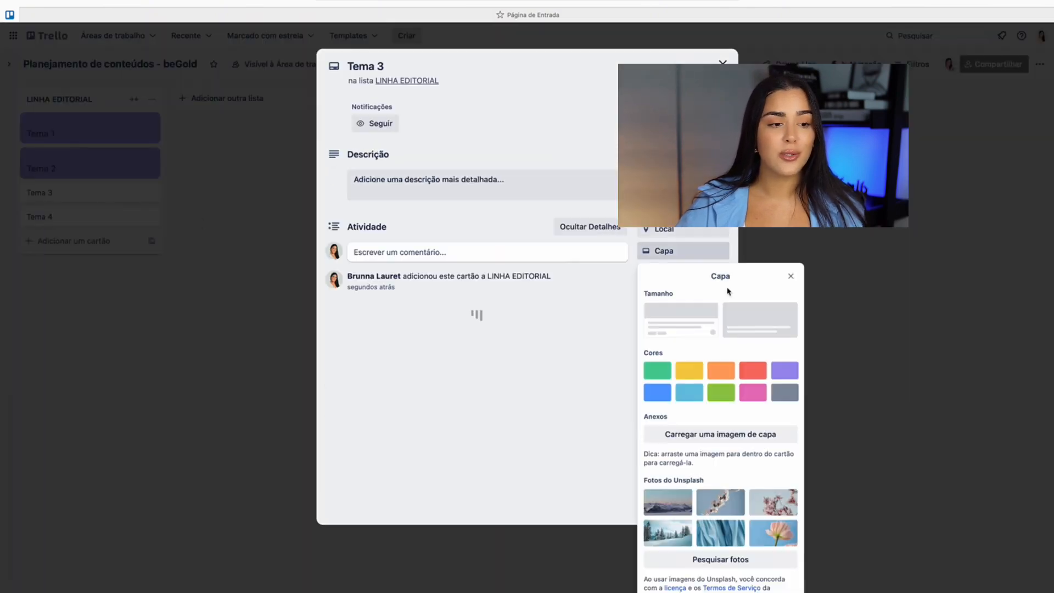
pyautogui.click(782, 376)
pyautogui.press('Escape')
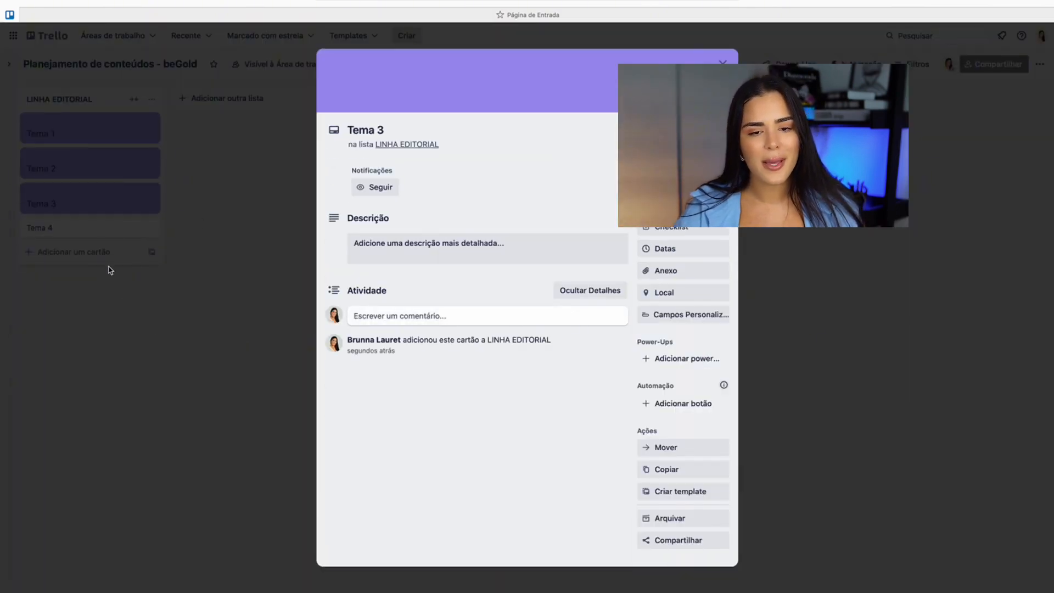
pyautogui.click(104, 236)
# Give the Tema 4 card a purple cover and close the card.
pyautogui.click(104, 237)
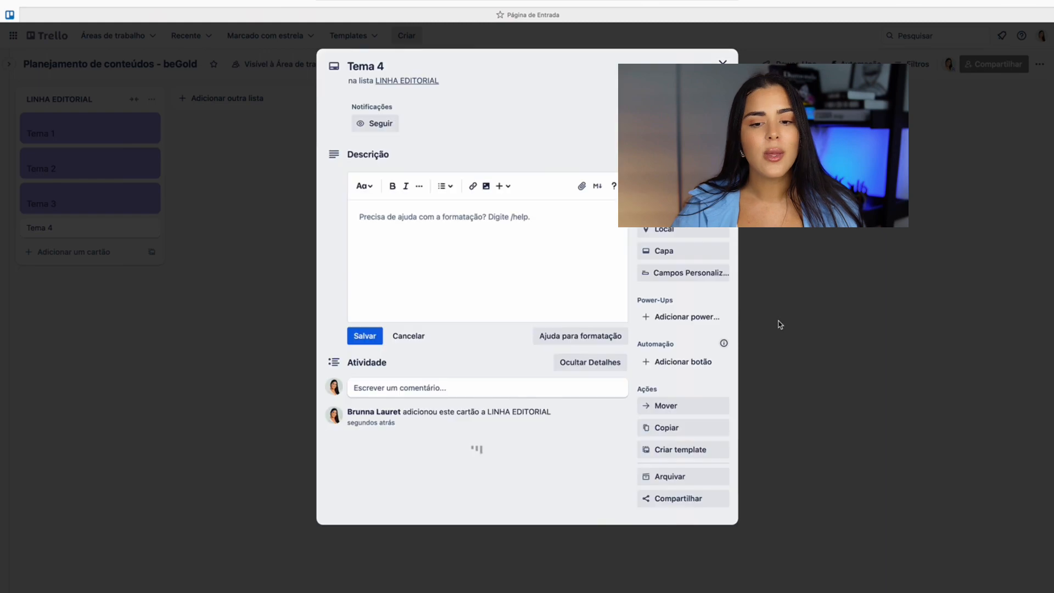
pyautogui.click(681, 252)
pyautogui.click(782, 372)
pyautogui.click(233, 297)
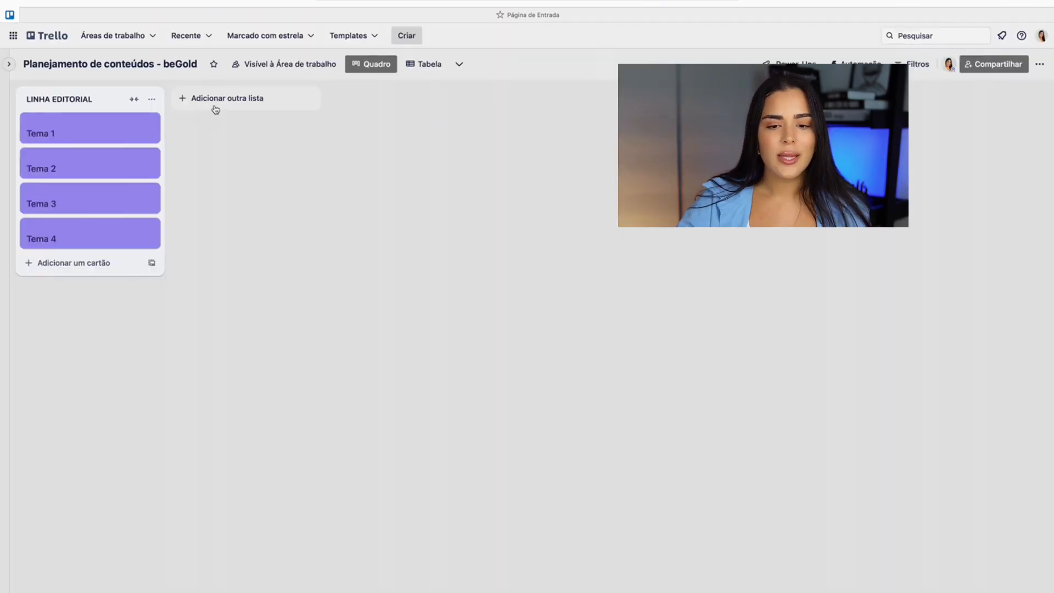
# Add a second list to the board titled "TIPOS DE CONTEÚDOS".
pyautogui.click(215, 109)
pyautogui.write('TIPO')
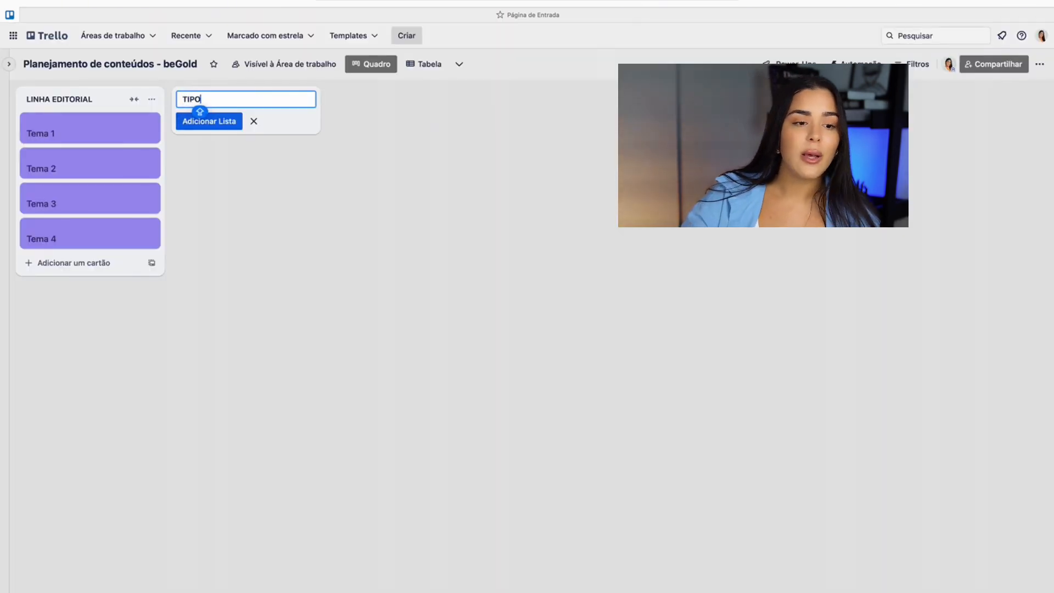
pyautogui.write('S DE CONTEÚ')
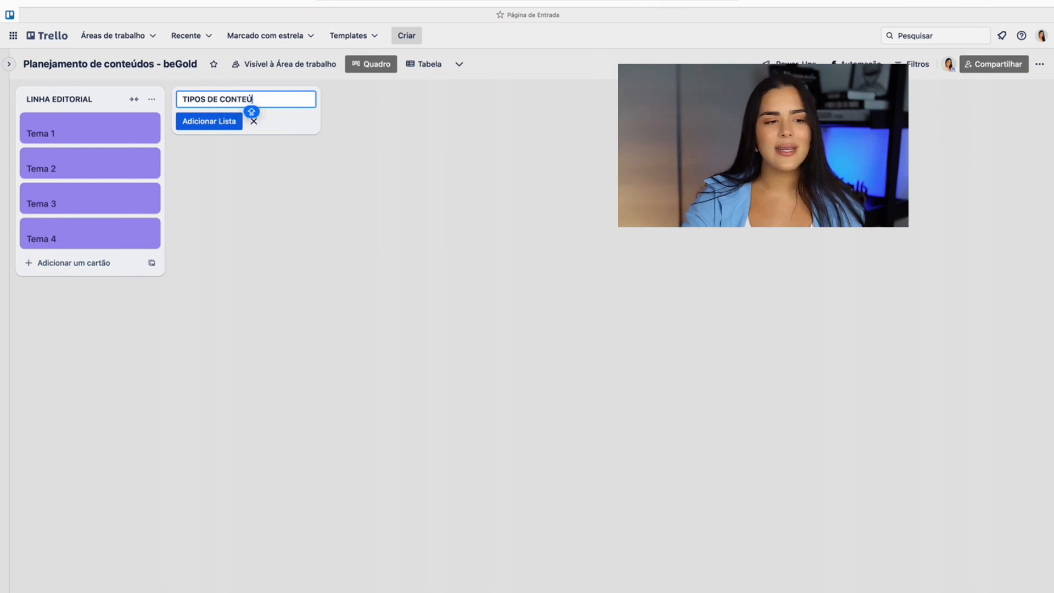
pyautogui.write('DOS')
pyautogui.press('Return')
# Add four cards named "Atração", "Conexão", "Autoridade" and "Vendas" to the TIPOS DE CONTEÚDOS list.
pyautogui.click(193, 121)
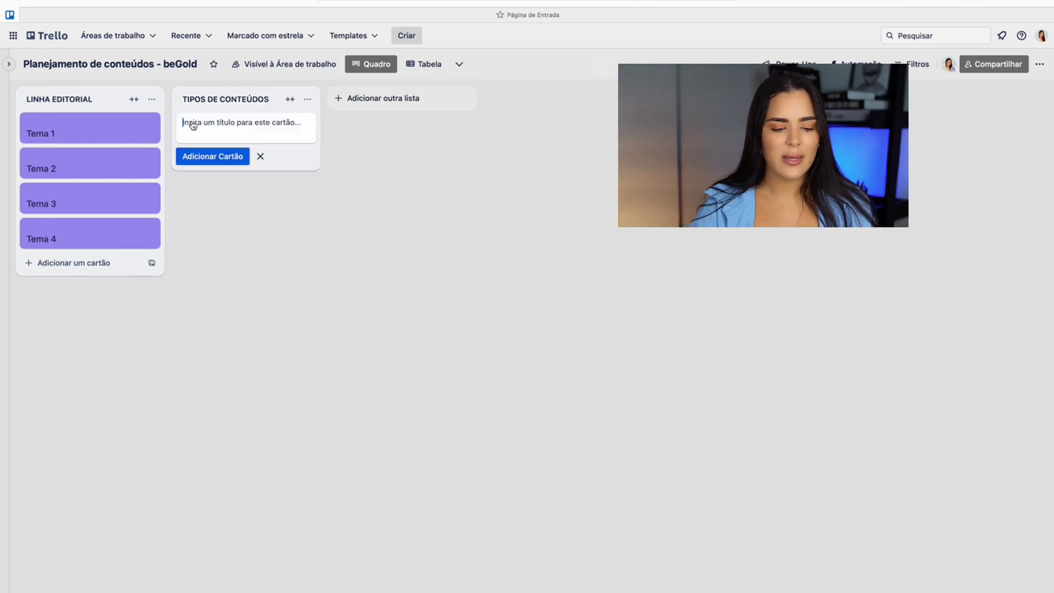
pyautogui.write('Atraç')
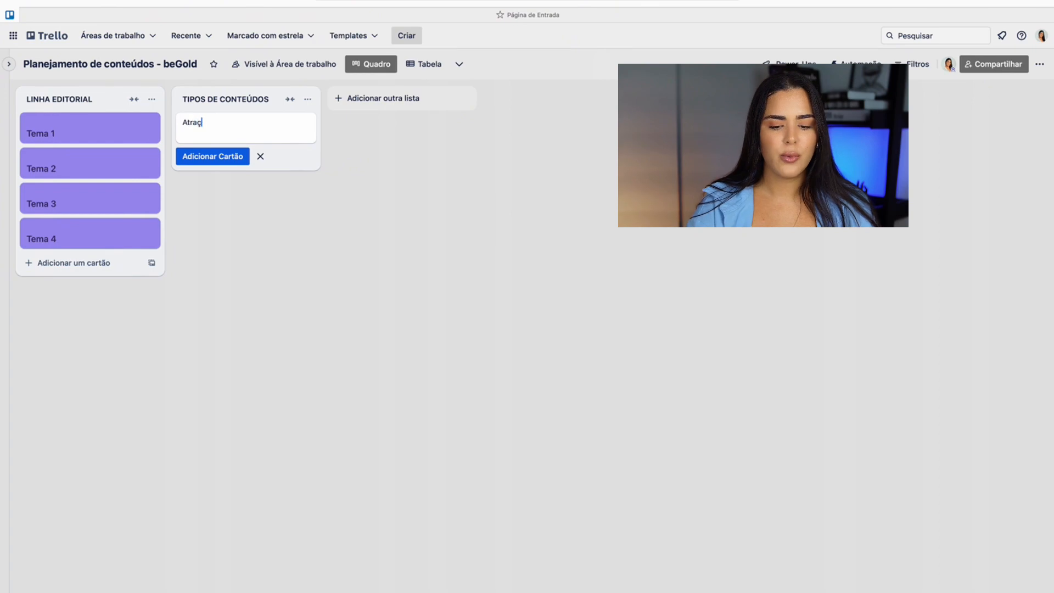
pyautogui.write('ão')
pyautogui.press('Return')
pyautogui.write('C')
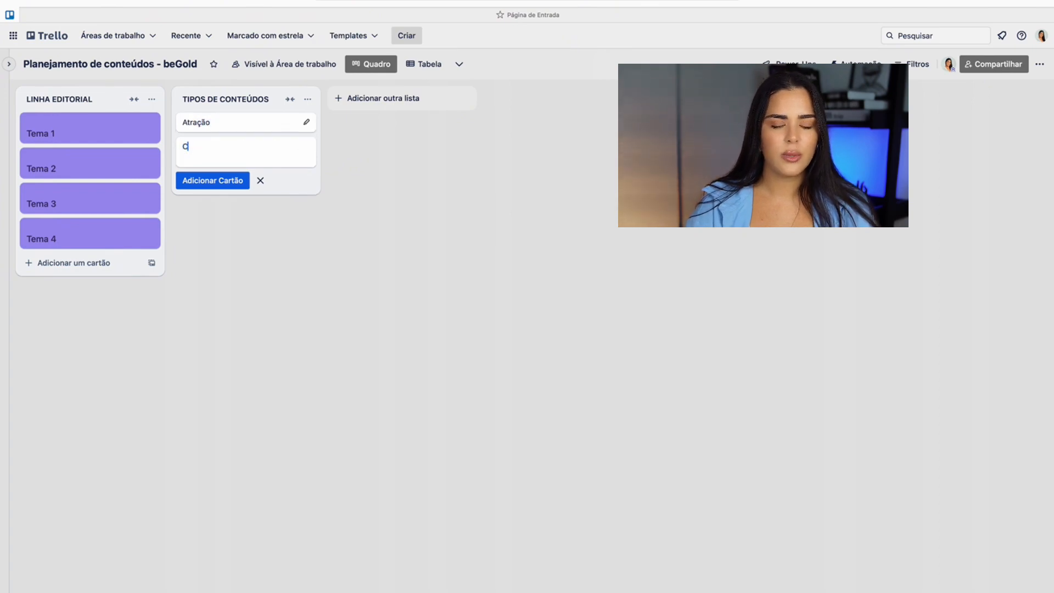
pyautogui.write('onexão')
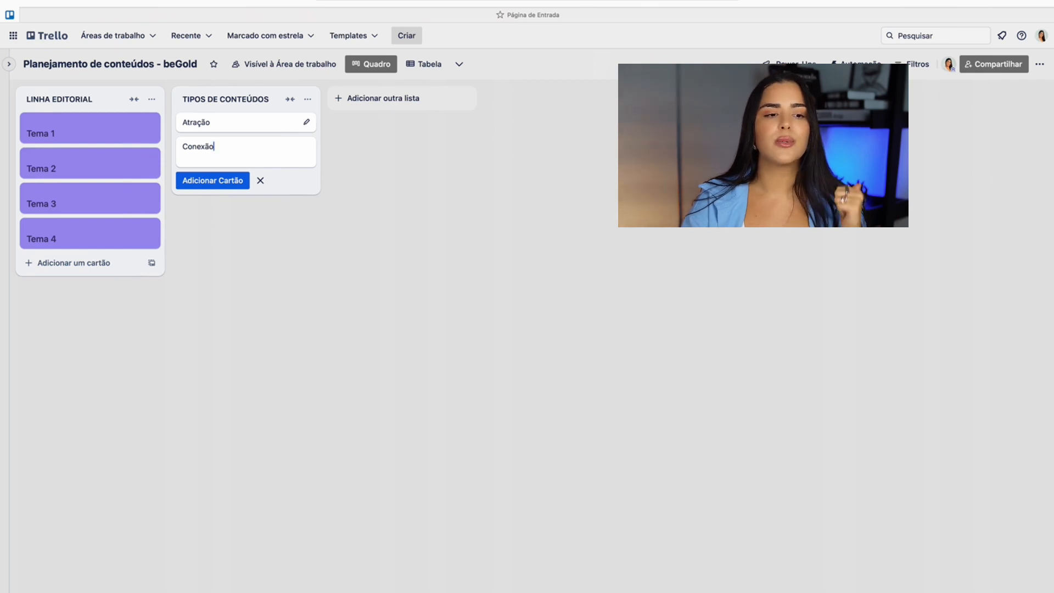
pyautogui.write('idade')
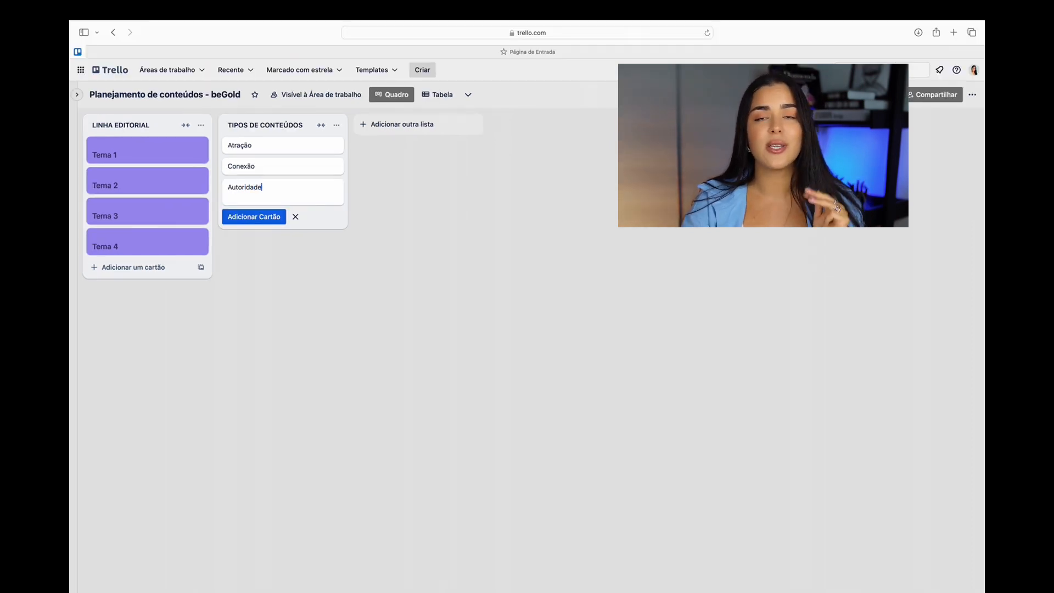
pyautogui.press('Return')
pyautogui.write('Vendas')
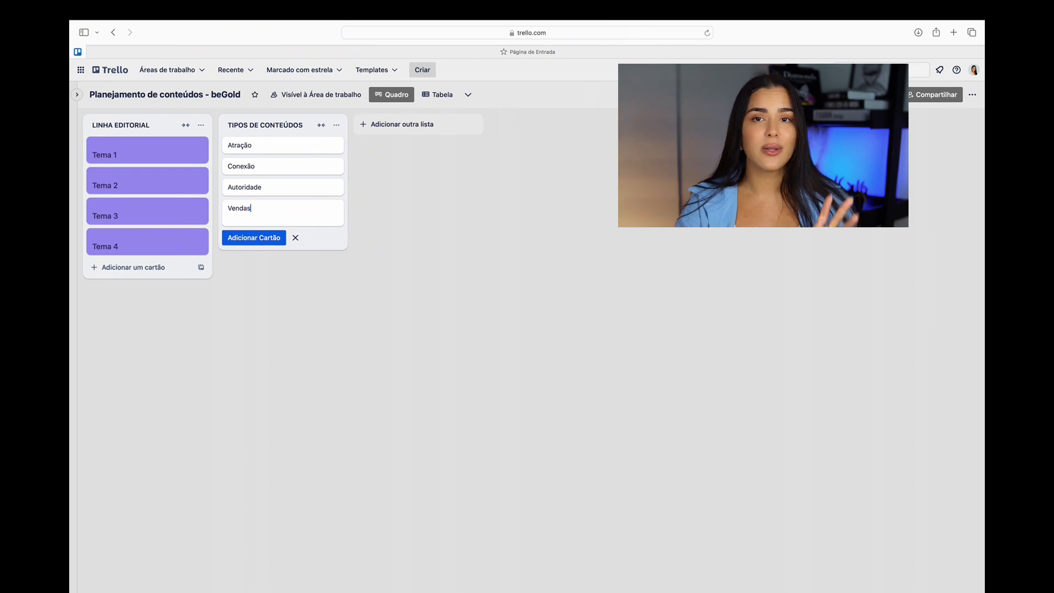
pyautogui.press('Return')
pyautogui.press('Escape')
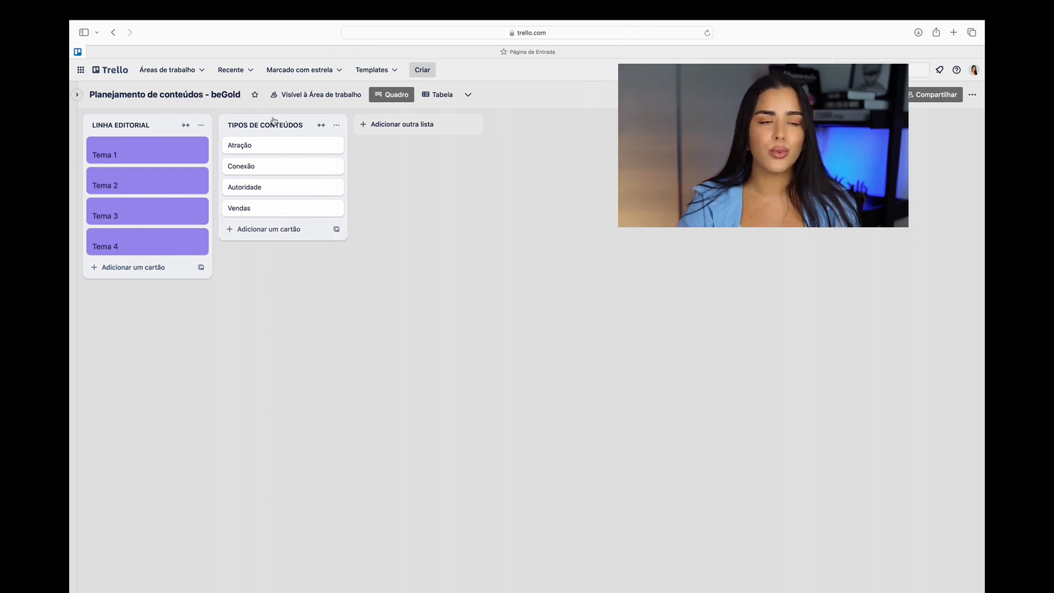
# Give the Atração card a light blue cover and close the card.
pyautogui.click(275, 146)
pyautogui.click(646, 257)
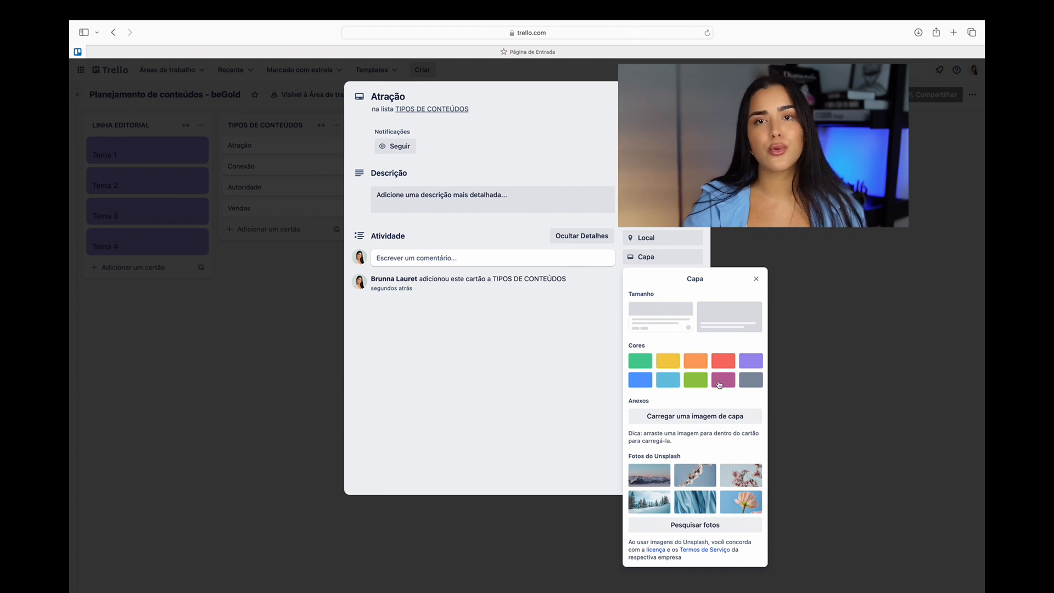
pyautogui.click(667, 380)
pyautogui.click(311, 361)
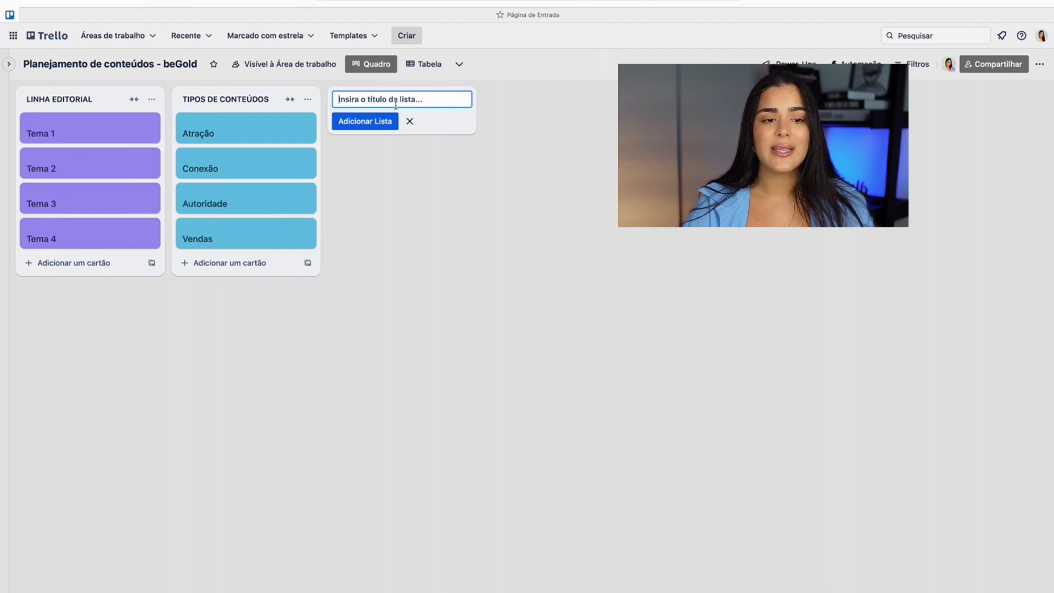
pyautogui.click(430, 293)
pyautogui.moveTo(228, 99); pyautogui.dragTo(258, 107)
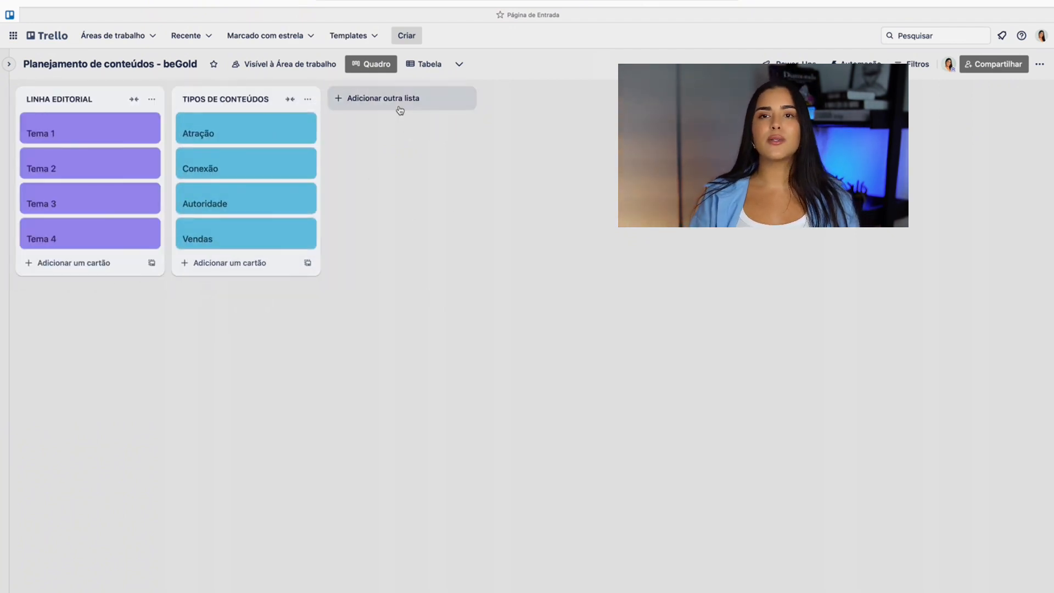
# Add a third list to the board titled "QUADROS FIXOS" and dismiss the entry for a further list.
pyautogui.click(401, 111)
pyautogui.write('QUA')
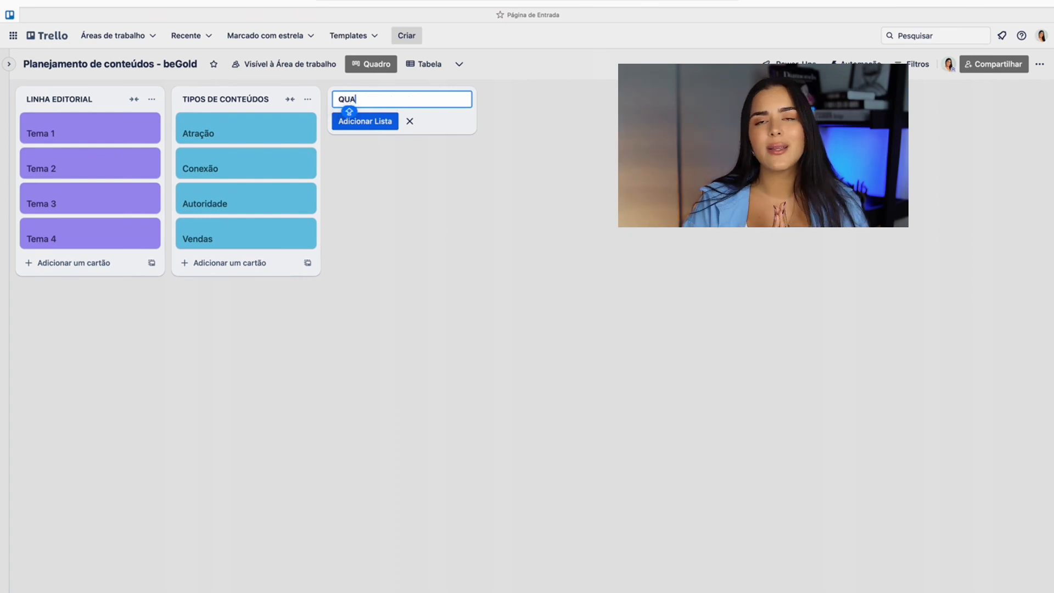
pyautogui.write('DROS FIXO')
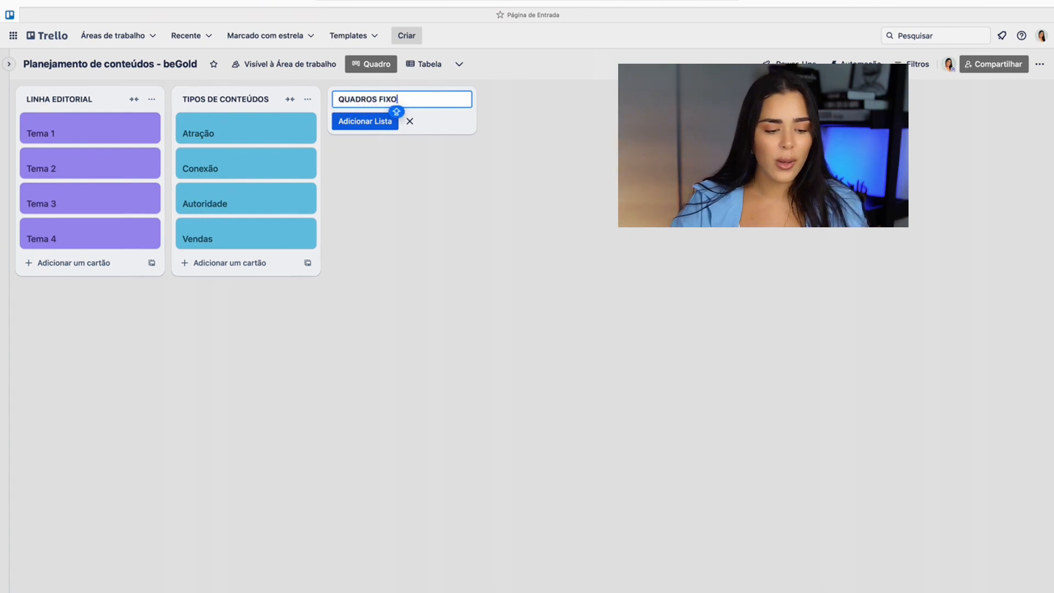
pyautogui.write('S')
pyautogui.press('Return')
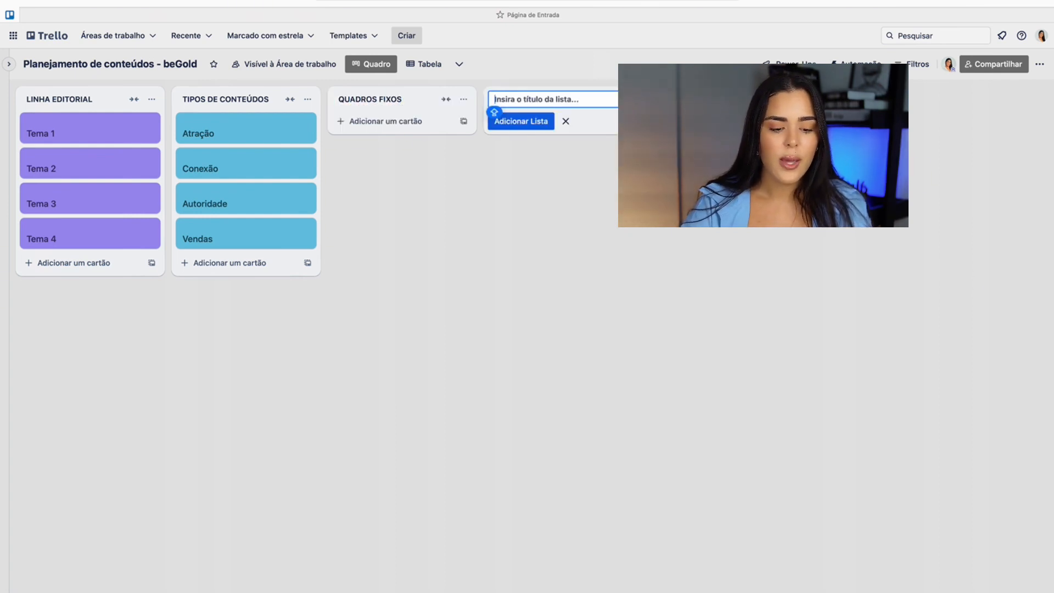
pyautogui.click(379, 205)
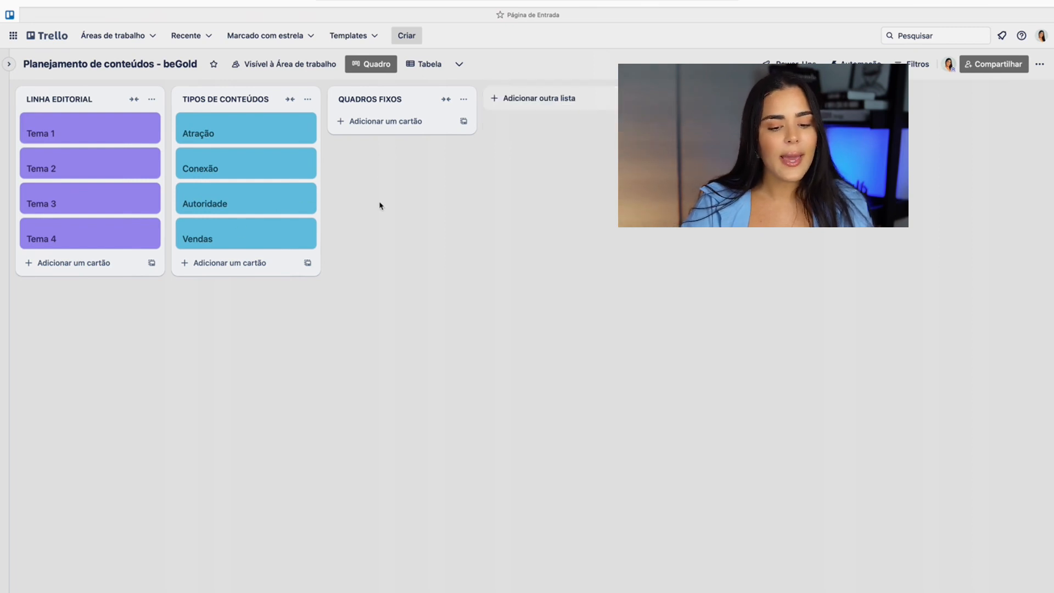
# Add two cards titled "Segunda - quadro do dia" and "Terça - quadro do dia" to the QUADROS FIXOS list.
pyautogui.click(363, 121)
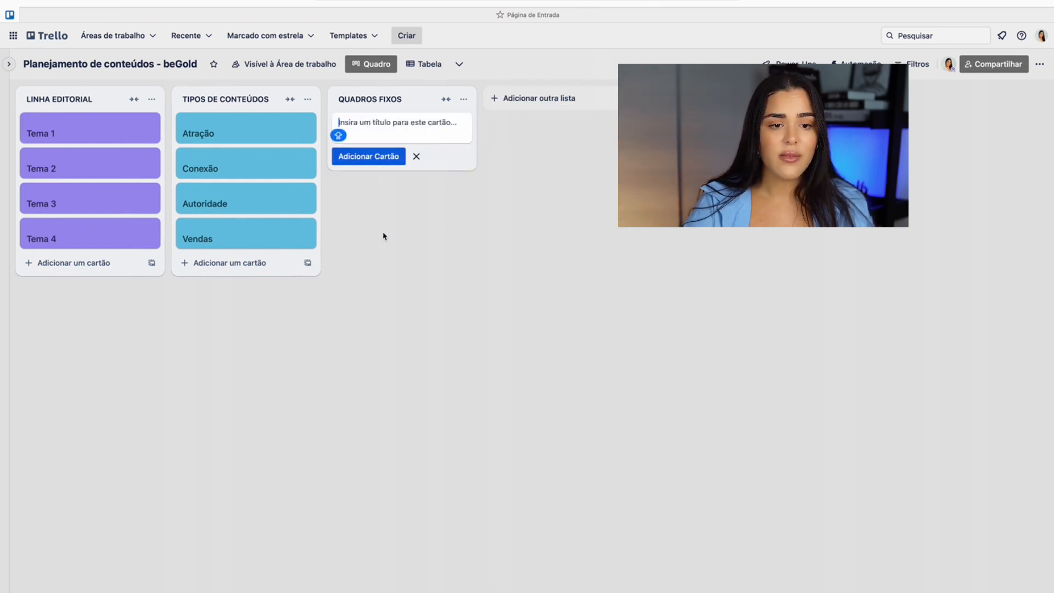
pyautogui.write('Seg')
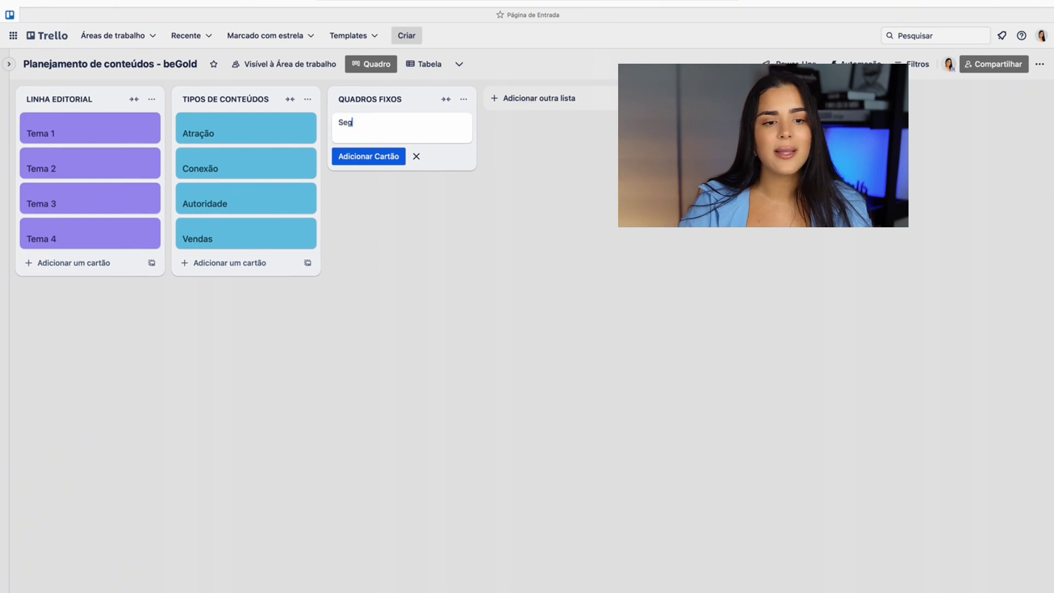
pyautogui.write('unda - ')
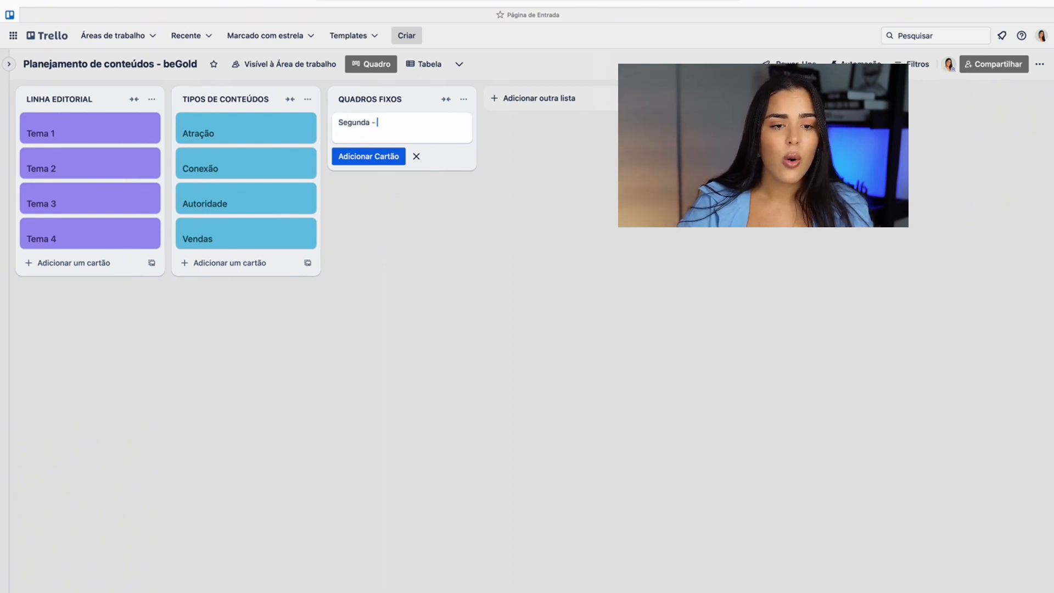
pyautogui.write('quadro do dia')
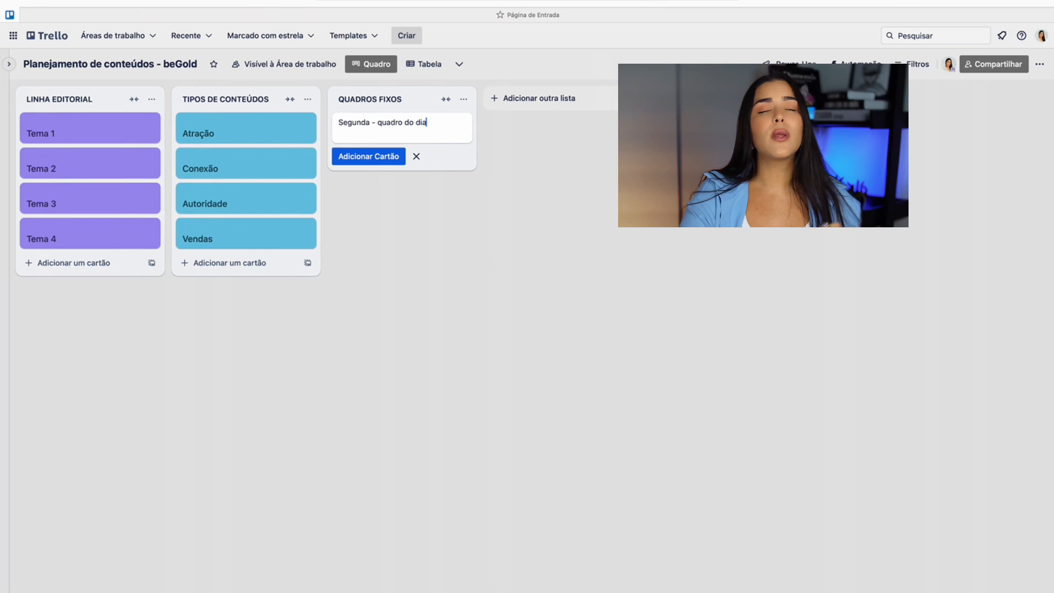
pyautogui.press('Return')
pyautogui.write('T')
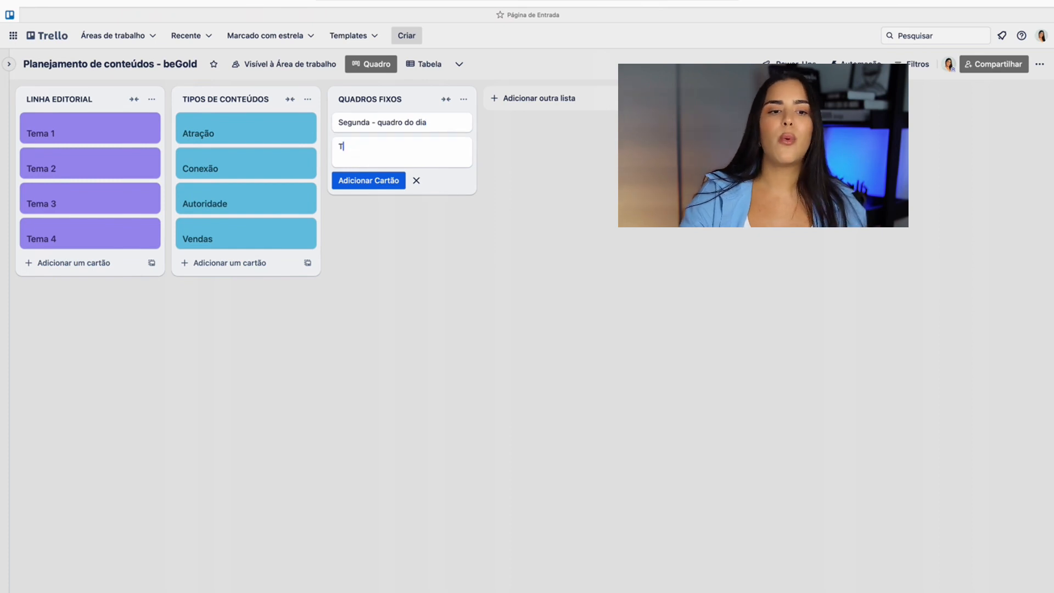
pyautogui.write('erça - quadro do dia')
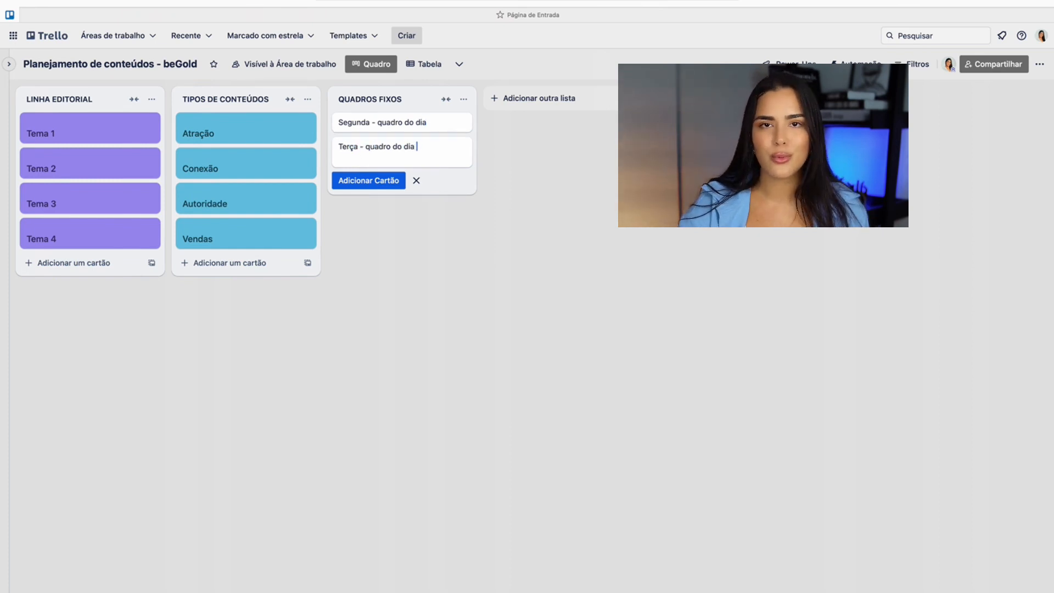
pyautogui.press('Return')
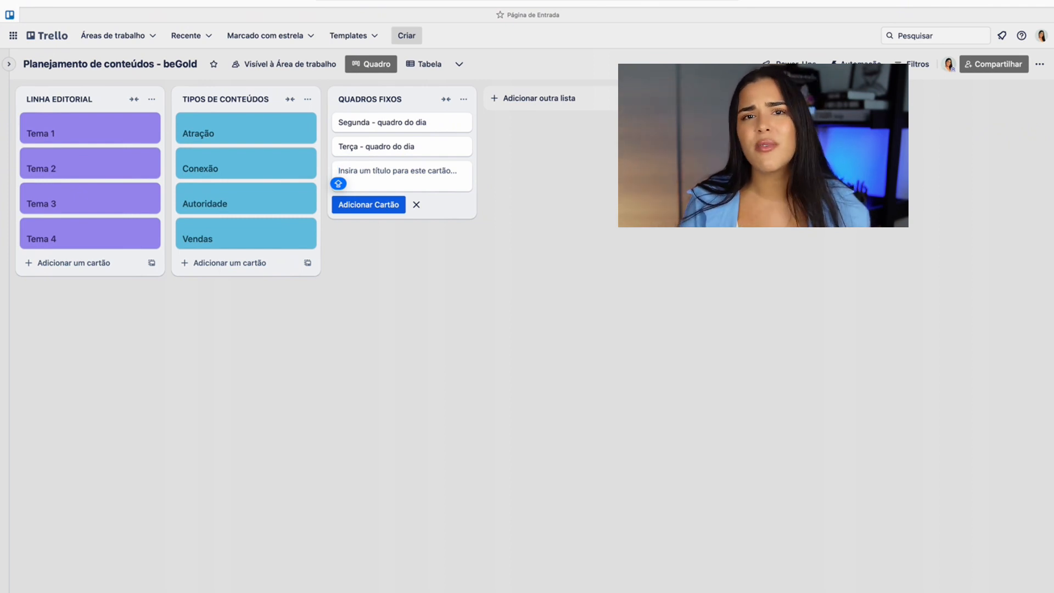
# Add cards titled "Quarta - quadro do dia", "Quinta - quadro do dia" and "Sexta - quadro do dia" below Terça in the QUADROS FIXOS list.
pyautogui.write('Quarta ')
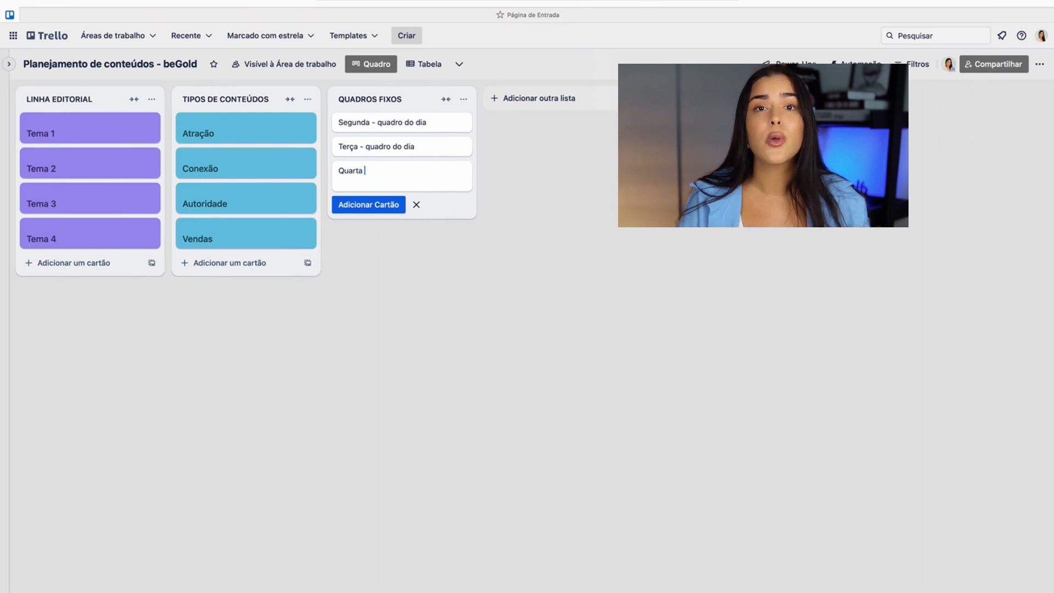
pyautogui.write('- quadro do')
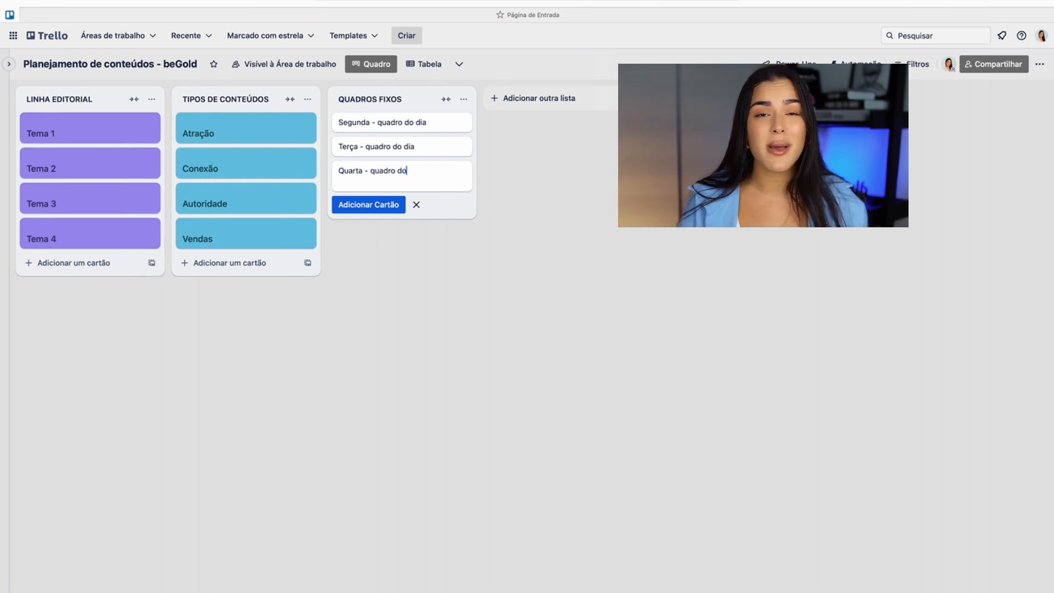
pyautogui.write(' dia')
pyautogui.press('Return')
pyautogui.write('Q')
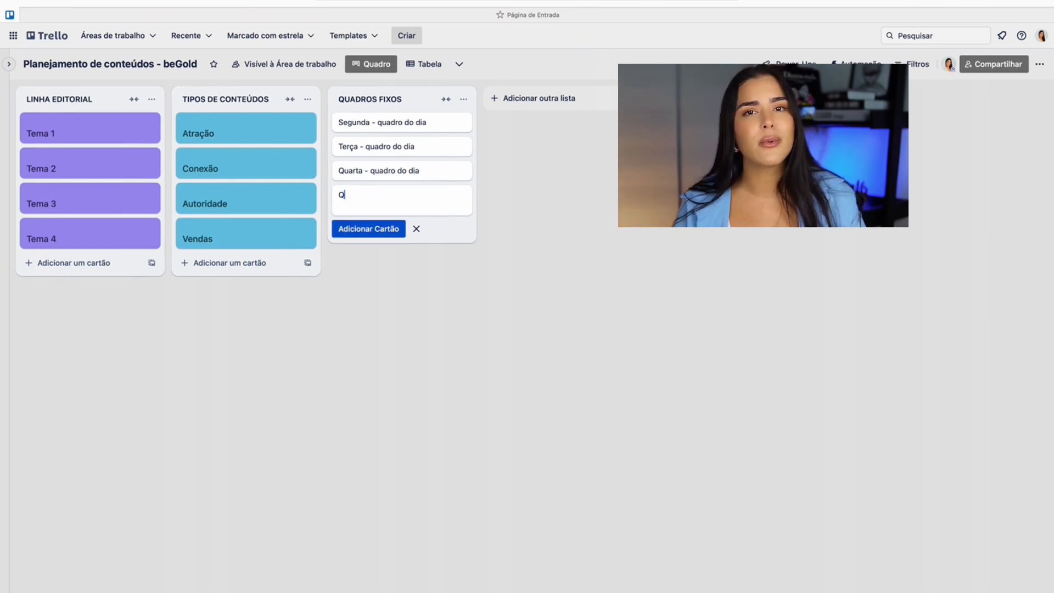
pyautogui.write('uinta - quad')
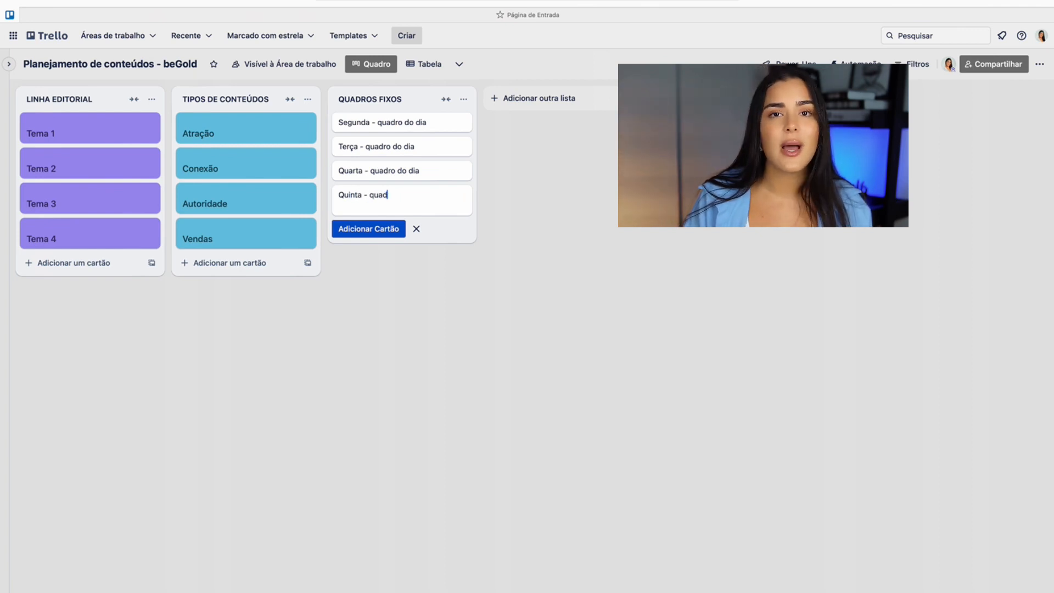
pyautogui.write('ro do dia')
pyautogui.press('Return')
pyautogui.write('Se')
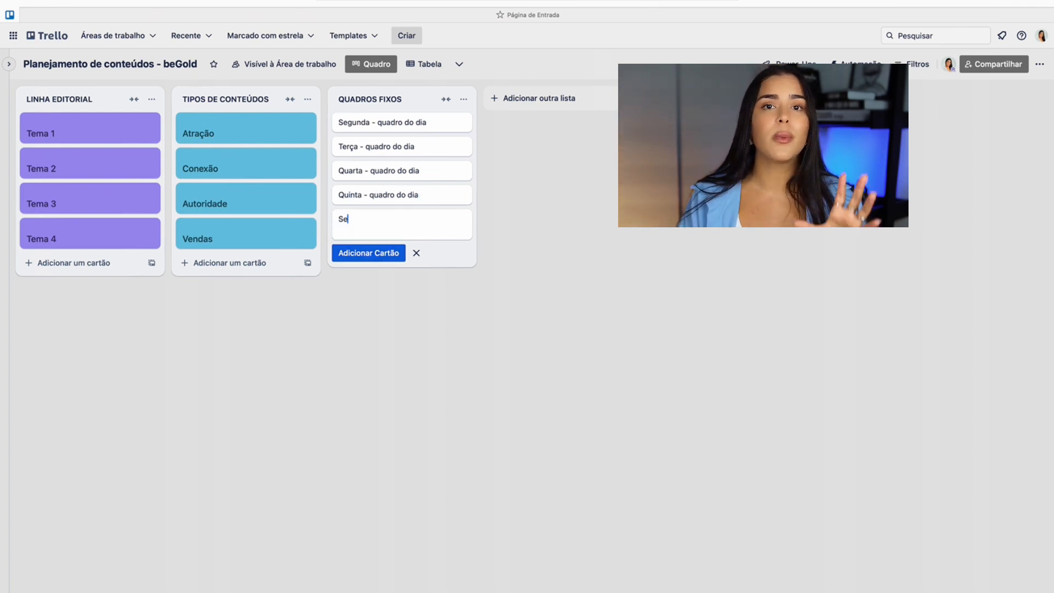
pyautogui.write('xta - quadro ')
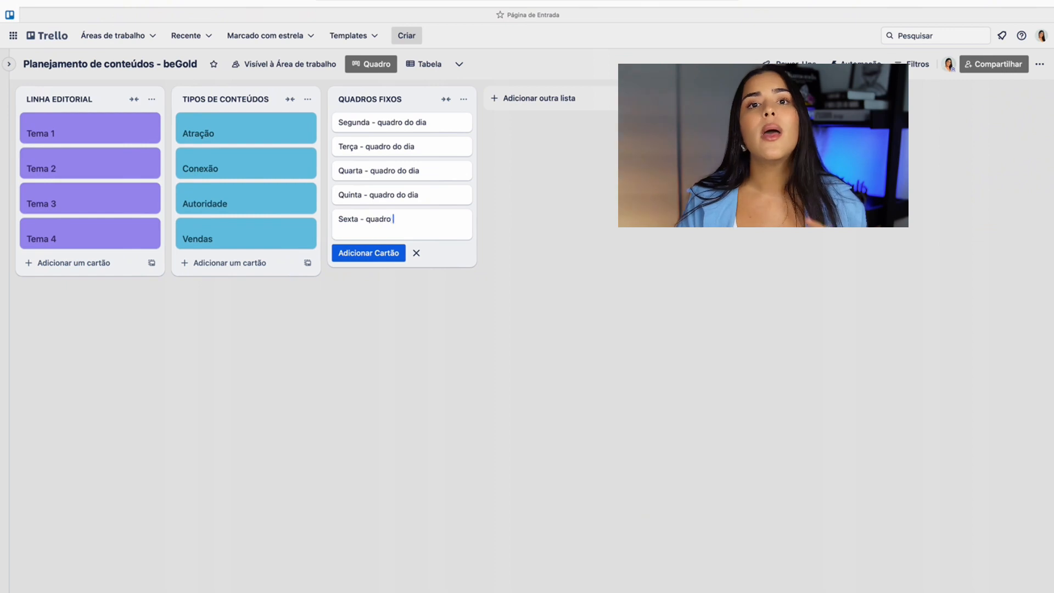
pyautogui.write('do dia')
pyautogui.press('Return')
# Add the weekend cards "Sábado - quadro do dia" and "Domingo - quadro do dia" to the end of the QUADROS FIXOS list.
pyautogui.write('Sábad')
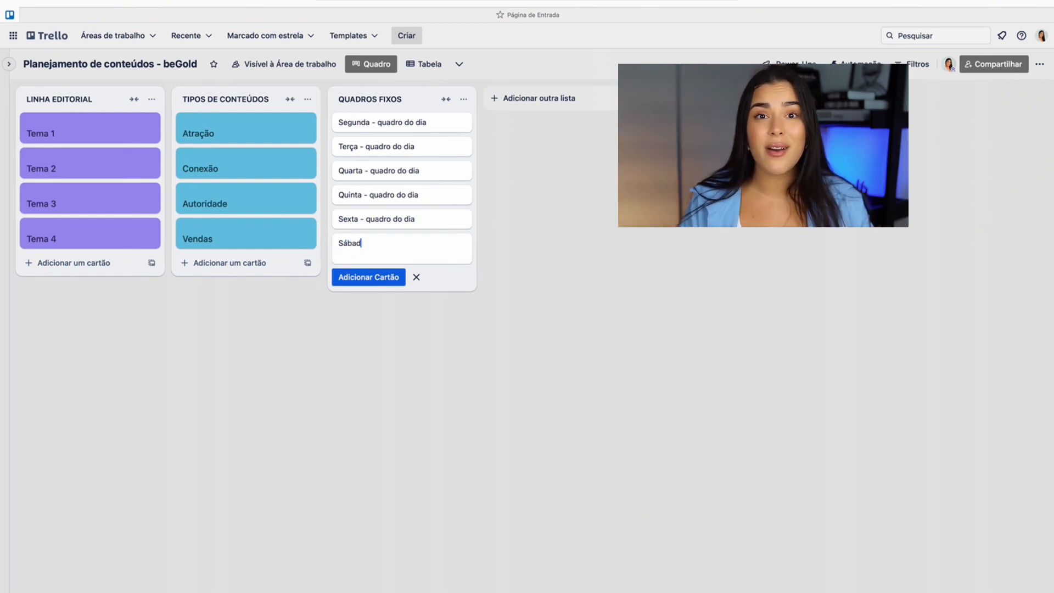
pyautogui.write('o - qua')
pyautogui.press('BackSpace')
pyautogui.press('BackSpace')
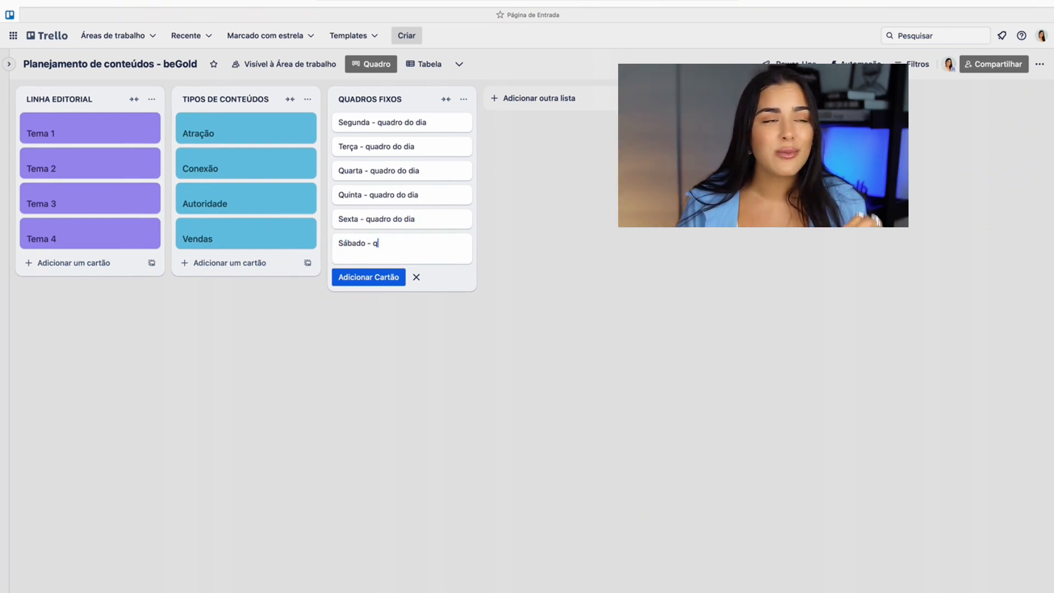
pyautogui.write('au')
pyautogui.press('BackSpace')
pyautogui.press('BackSpace')
pyautogui.write('uadro do dia')
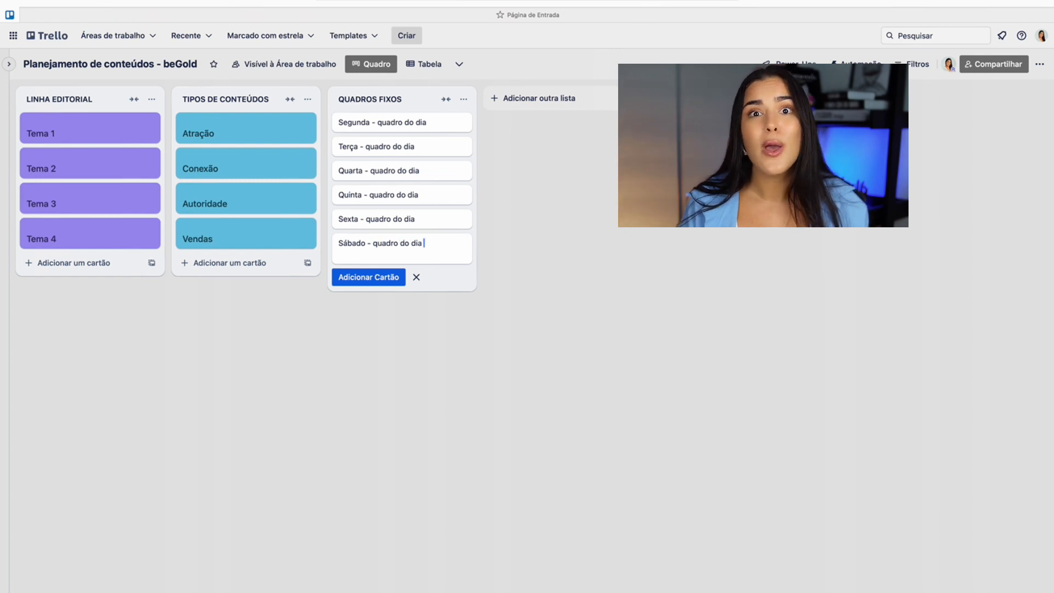
pyautogui.press('Return')
pyautogui.write('Domi')
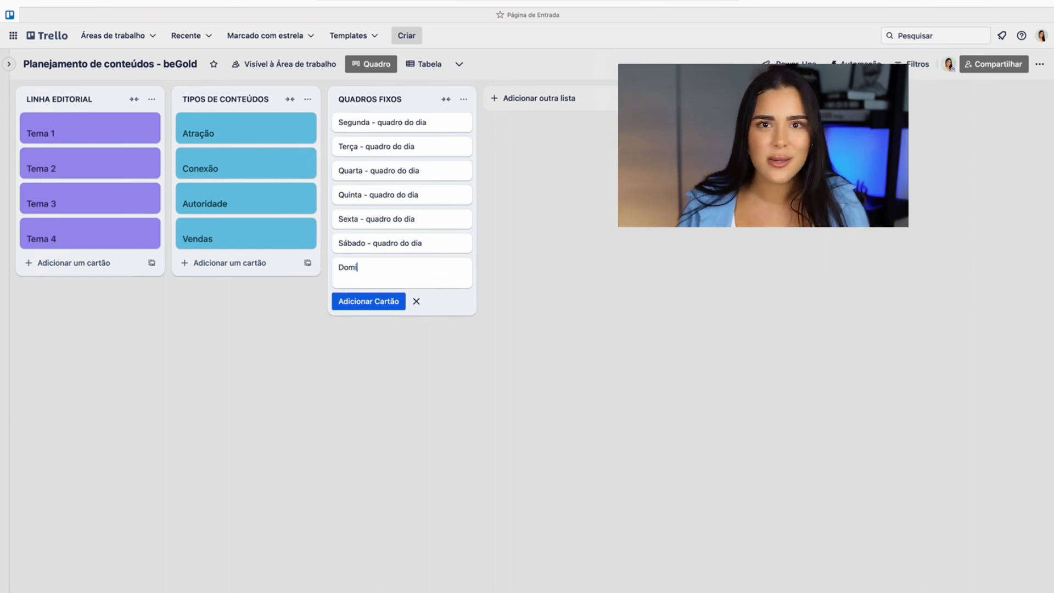
pyautogui.write('ngo - ')
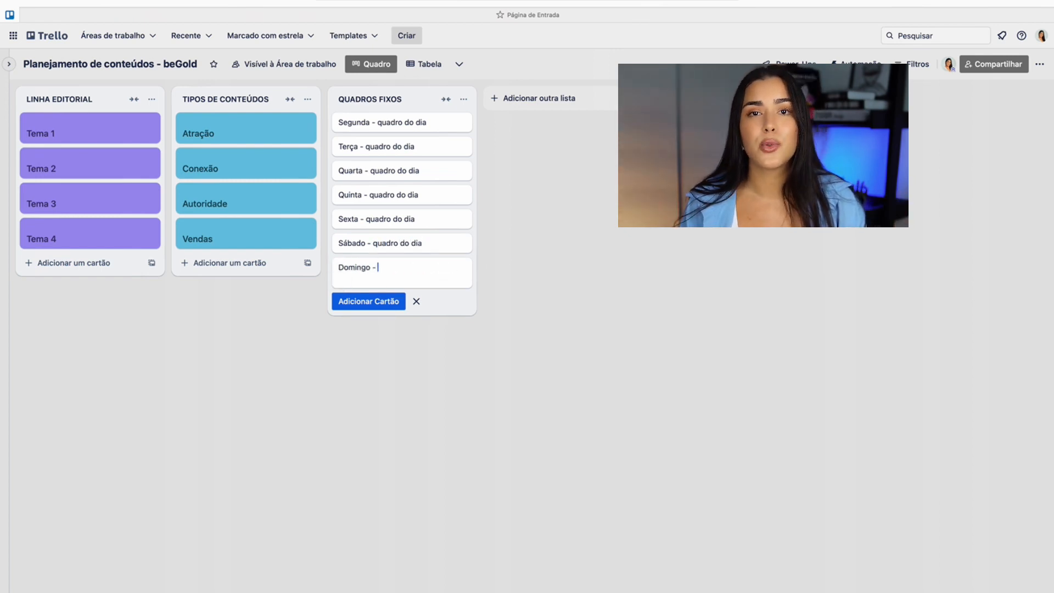
pyautogui.write('quadro do dia')
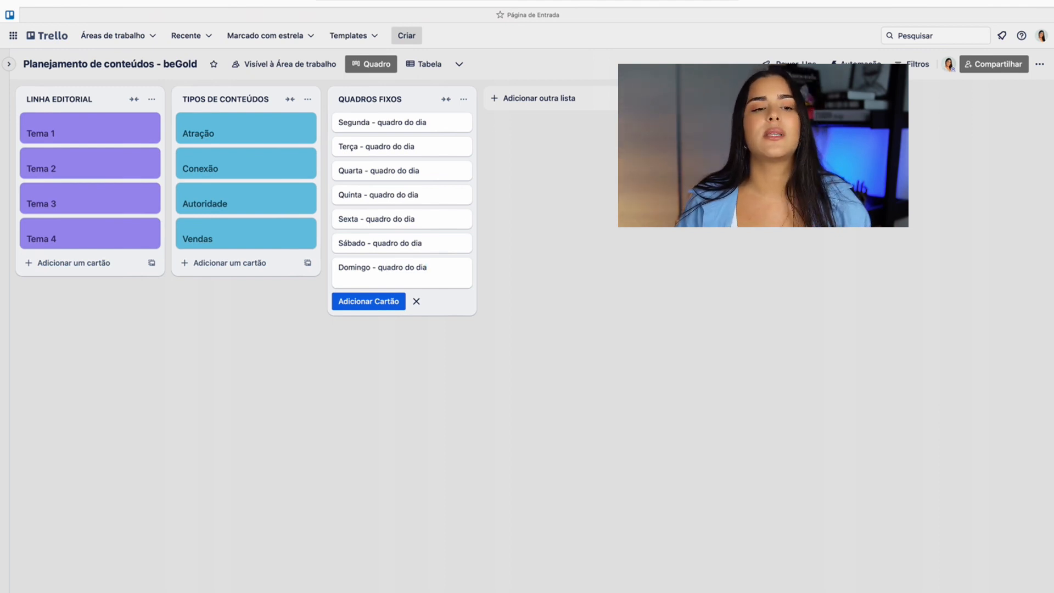
pyautogui.press('Return')
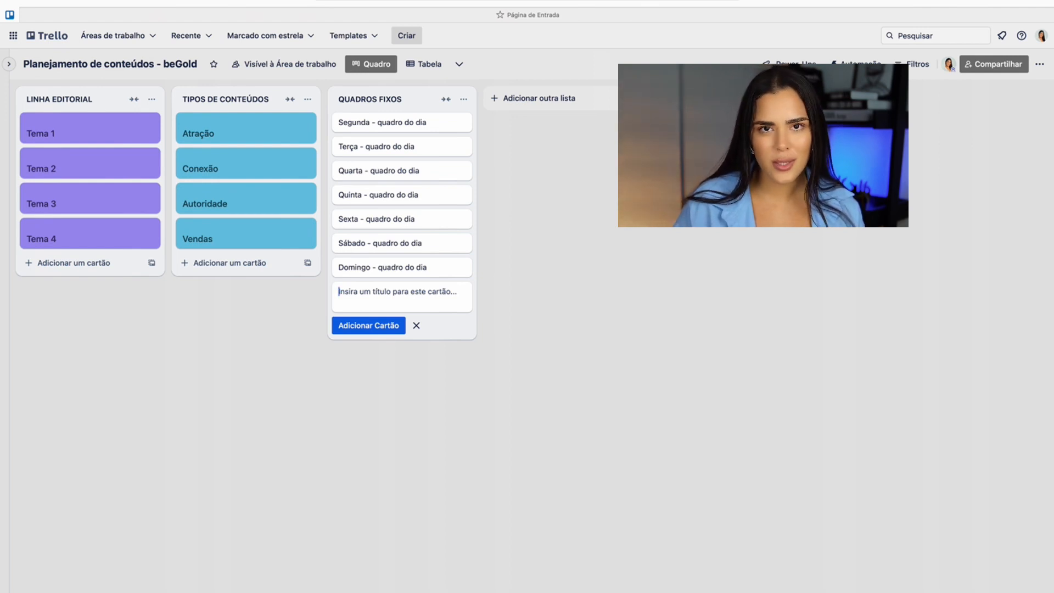
# Give the "Segunda - quadro do dia" card a green cover and close the card.
pyautogui.click(405, 125)
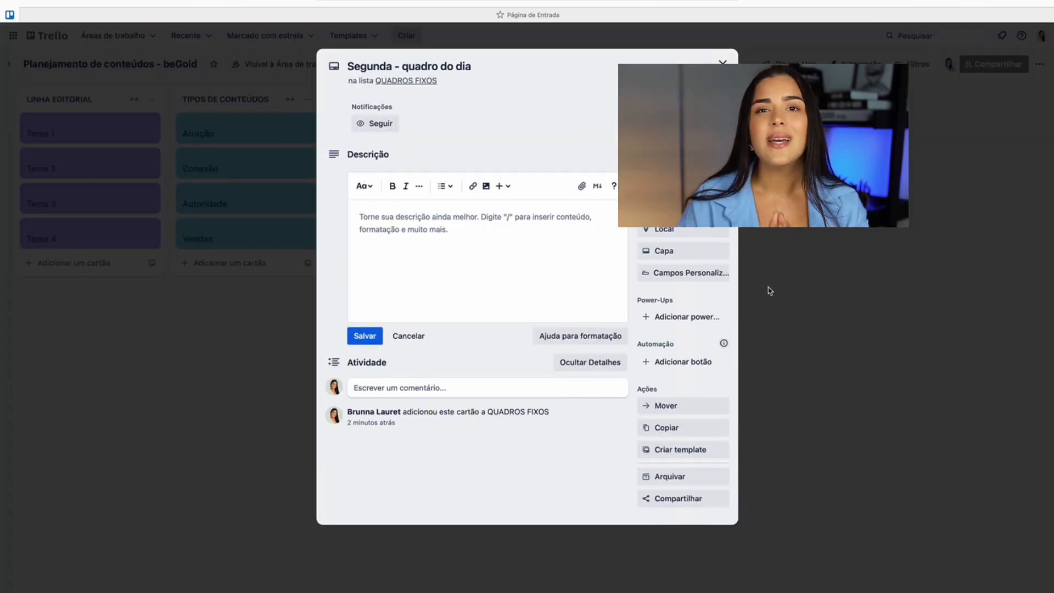
pyautogui.click(708, 256)
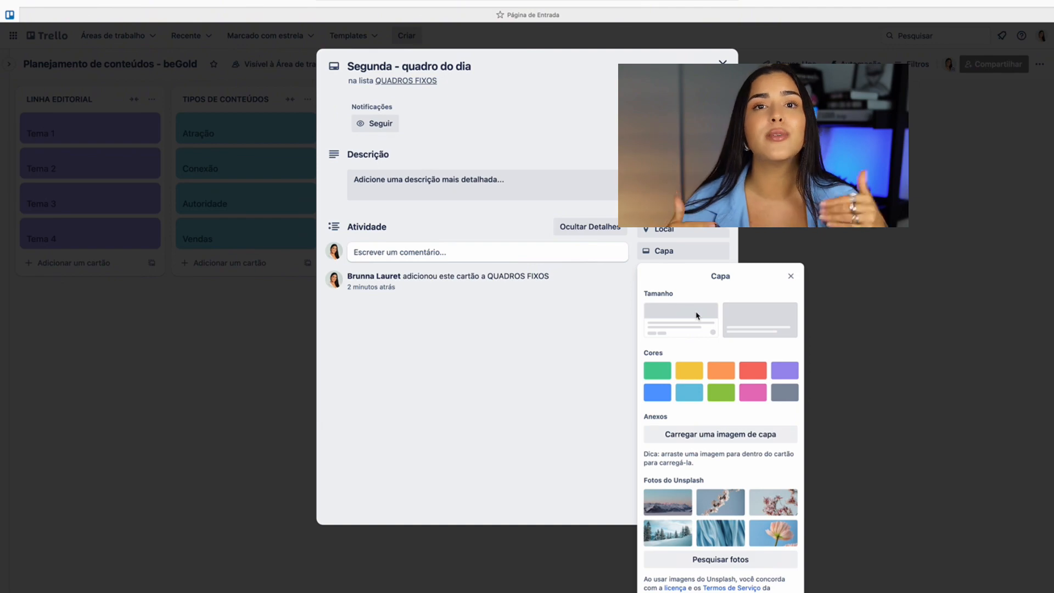
pyautogui.click(657, 370)
pyautogui.press('Escape')
pyautogui.press('Escape')
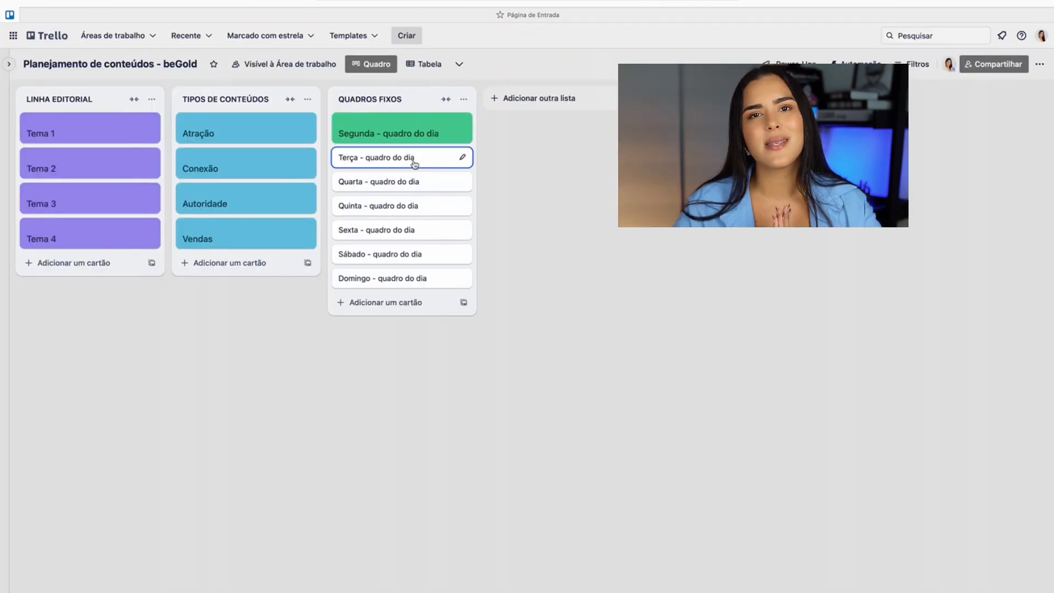
# Give the "Terça - quadro do dia" card a green cover and close the card.
pyautogui.click(415, 164)
pyautogui.click(673, 313)
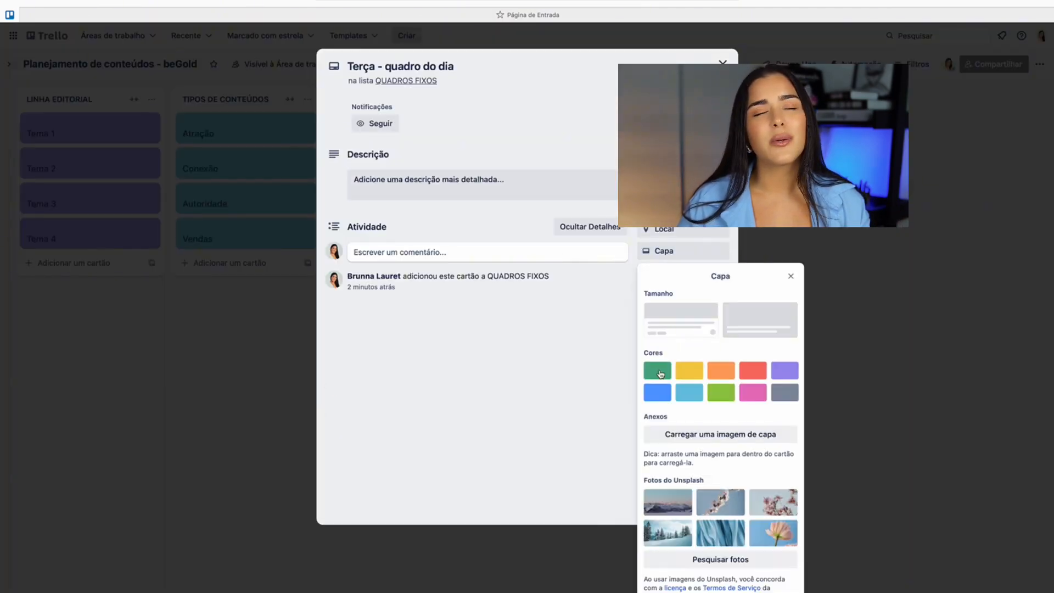
pyautogui.click(658, 370)
pyautogui.press('Escape')
pyautogui.press('Escape')
# Give the "Quarta - quadro do dia" card a green cover, check it in the reopened card and close it.
pyautogui.click(463, 192)
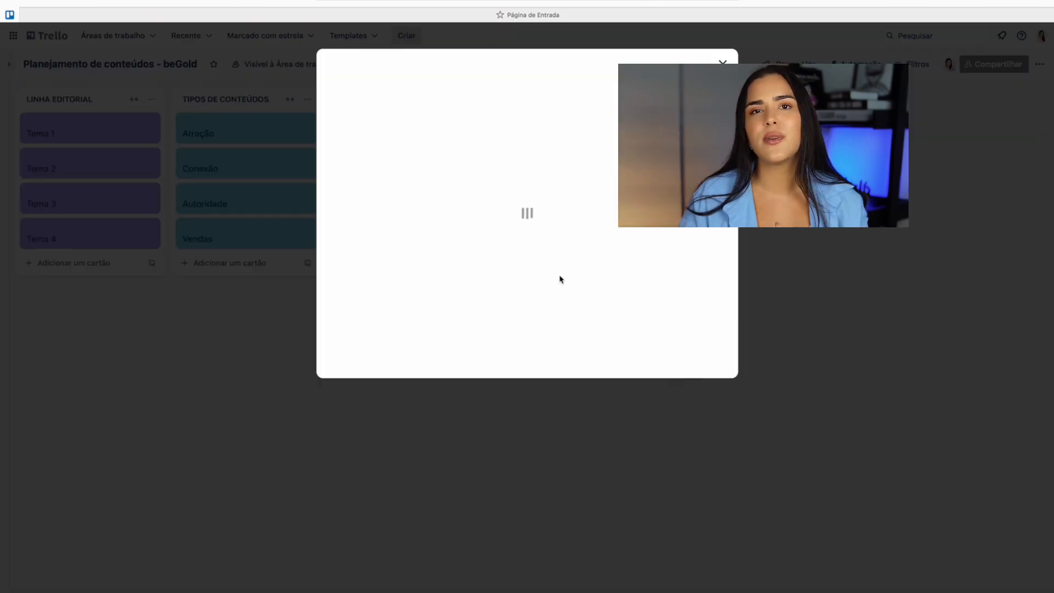
pyautogui.click(664, 251)
pyautogui.click(657, 370)
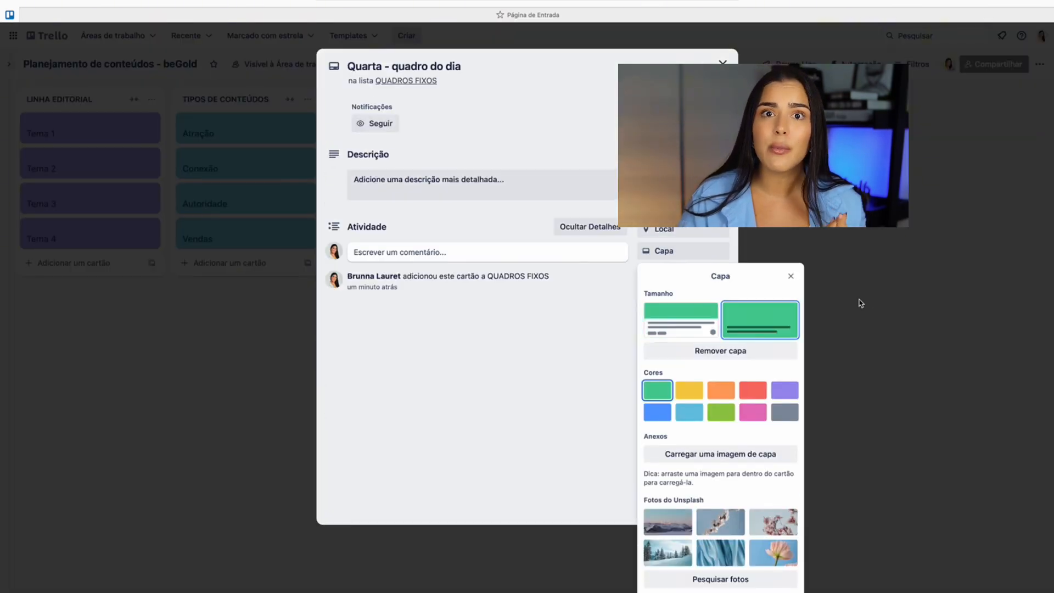
pyautogui.press('Escape')
pyautogui.press('Escape')
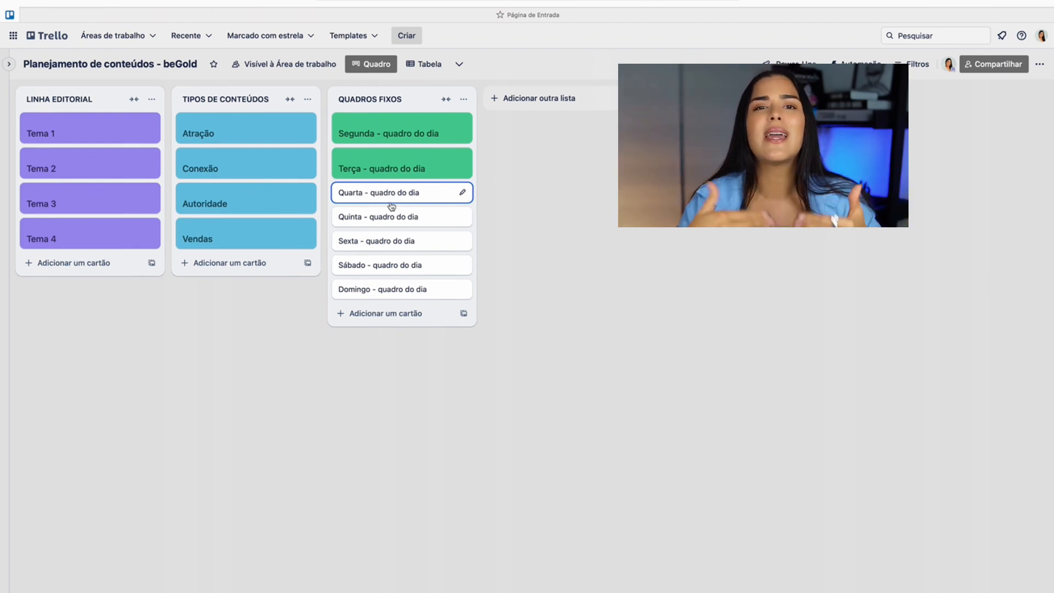
pyautogui.click(391, 206)
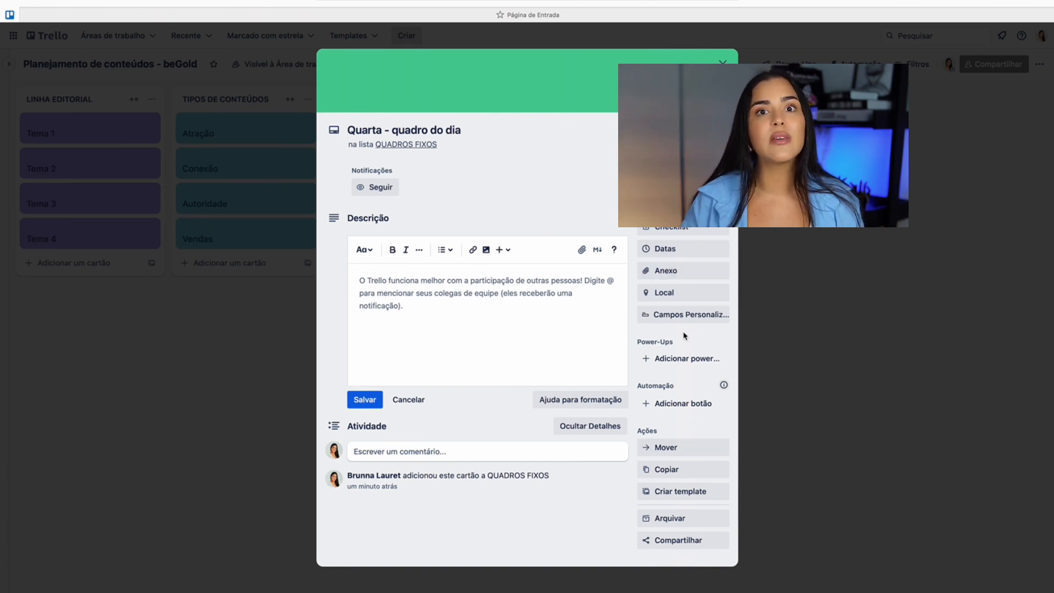
pyautogui.press('Escape')
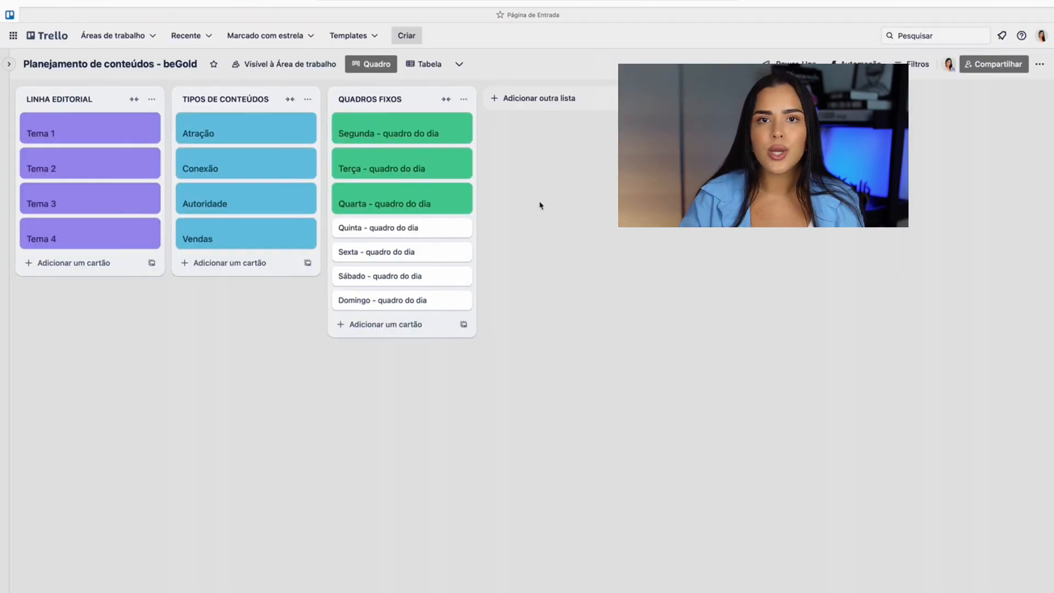
# Give the "Quinta - quadro do dia" card a green cover and close the card.
pyautogui.click(426, 236)
pyautogui.click(681, 251)
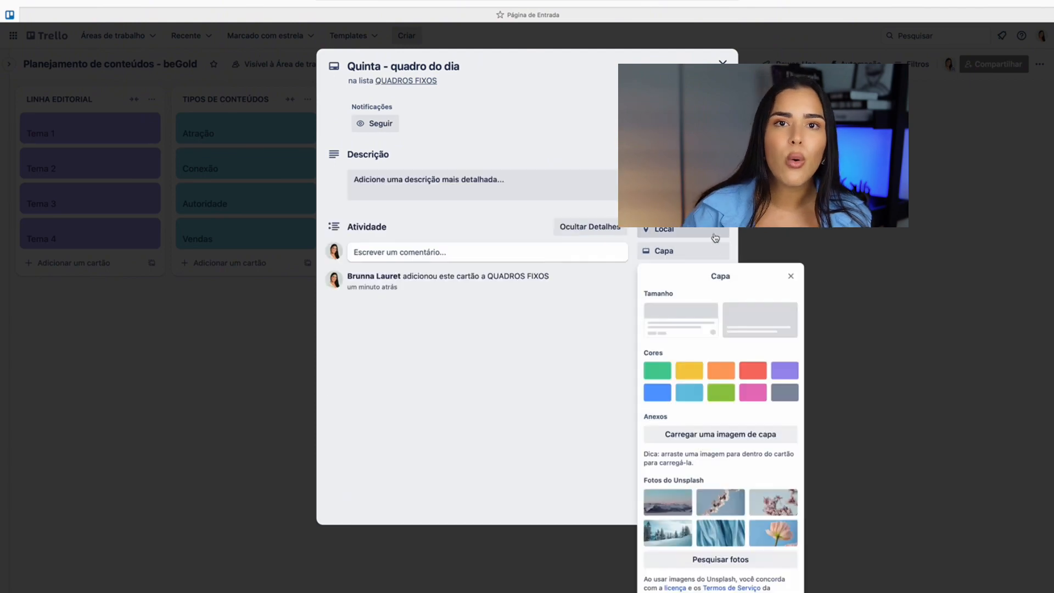
pyautogui.click(662, 370)
pyautogui.press('Escape')
pyautogui.press('Escape')
# Give the "Sexta - quadro do dia" card a green cover and close the card.
pyautogui.click(402, 259)
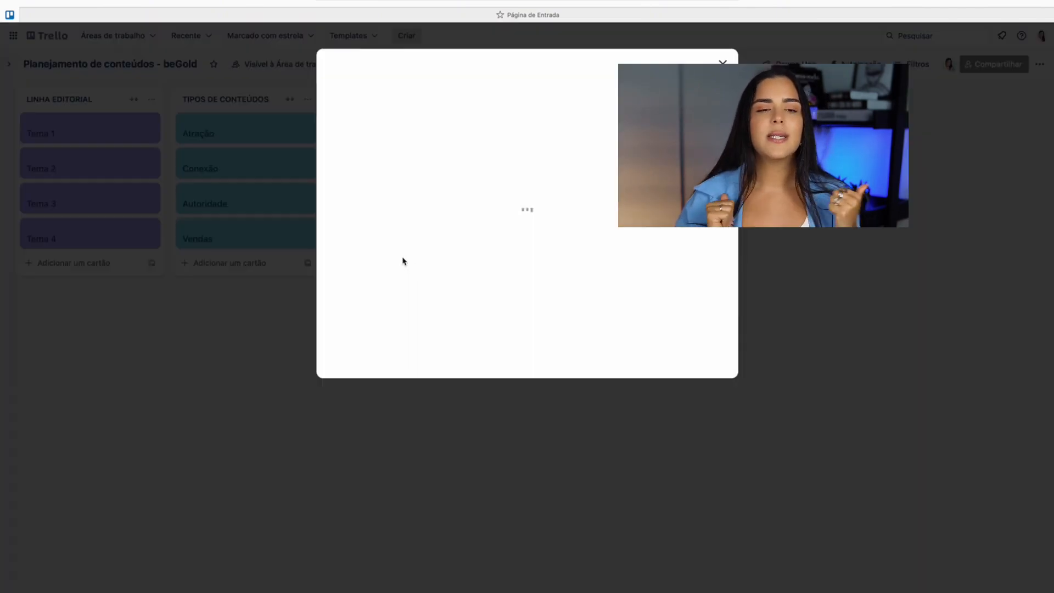
pyautogui.click(683, 251)
pyautogui.click(656, 366)
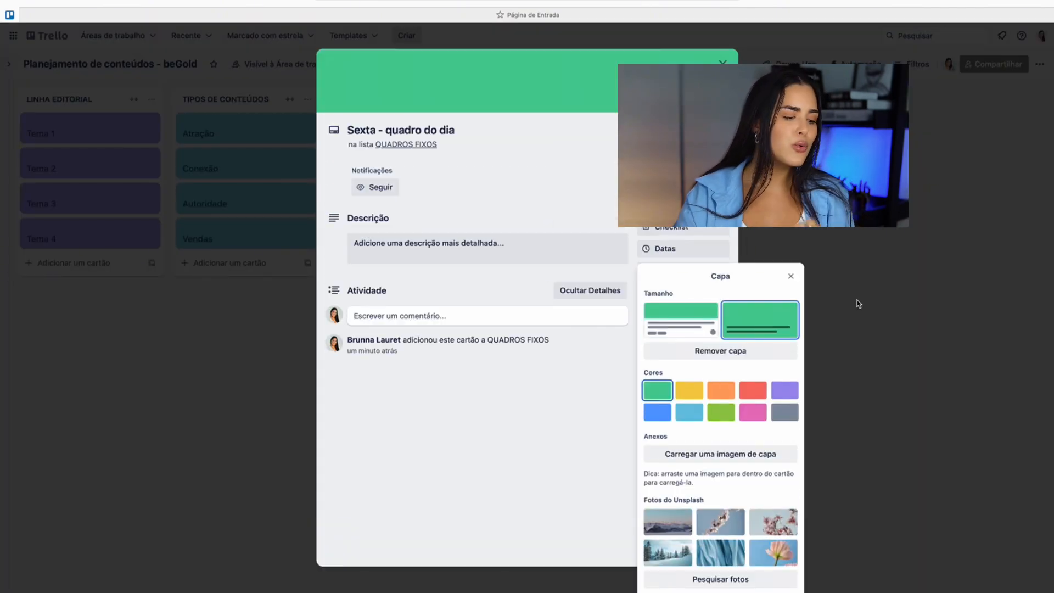
pyautogui.press('Escape')
pyautogui.press('Escape')
# Give the "Sábado - quadro do dia" card a green cover and close the card.
pyautogui.click(420, 299)
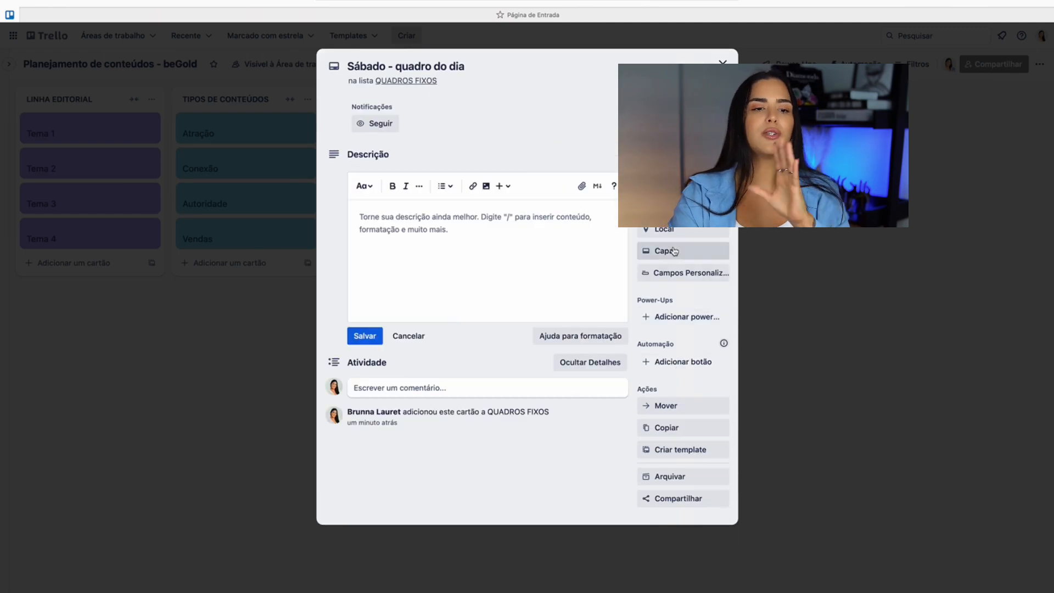
pyautogui.click(672, 249)
pyautogui.click(657, 370)
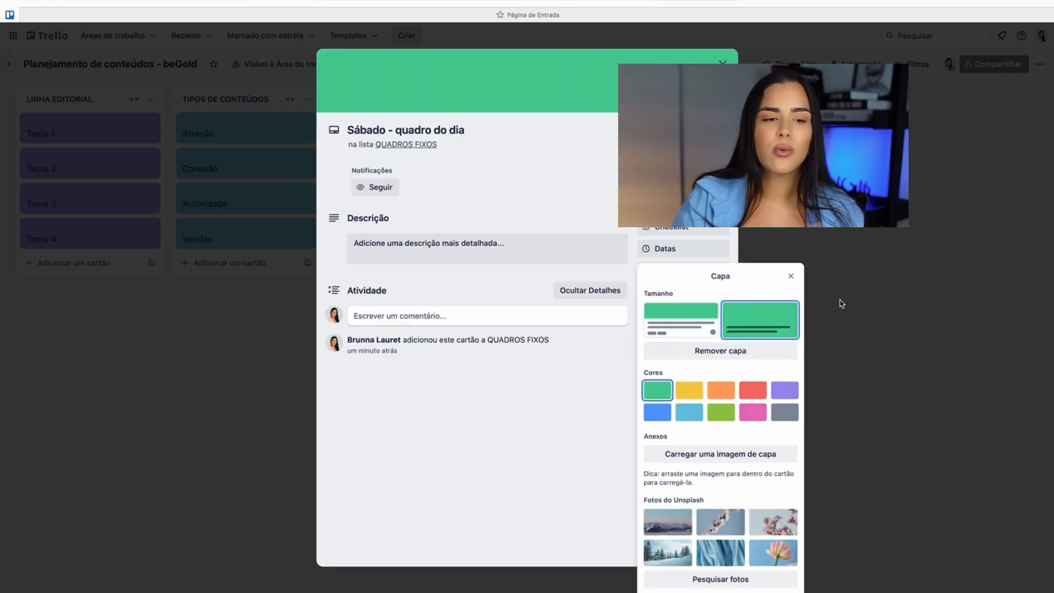
pyautogui.press('Escape')
pyautogui.press('Escape')
# Give the "Domingo - quadro do dia" card a green cover and close the card.
pyautogui.click(395, 333)
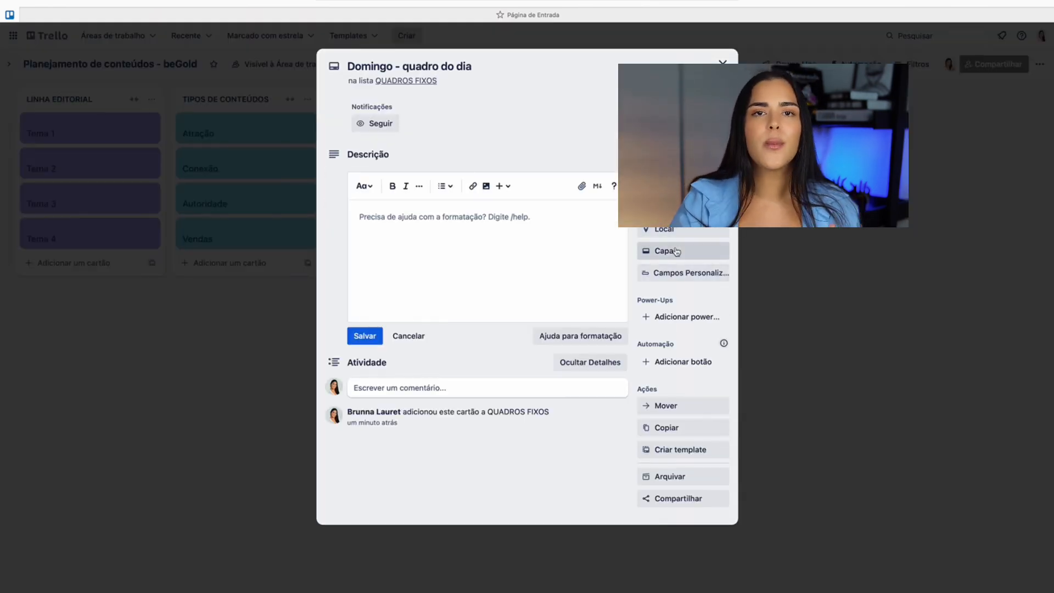
pyautogui.click(673, 249)
pyautogui.click(658, 370)
pyautogui.press('Escape')
pyautogui.press('Escape')
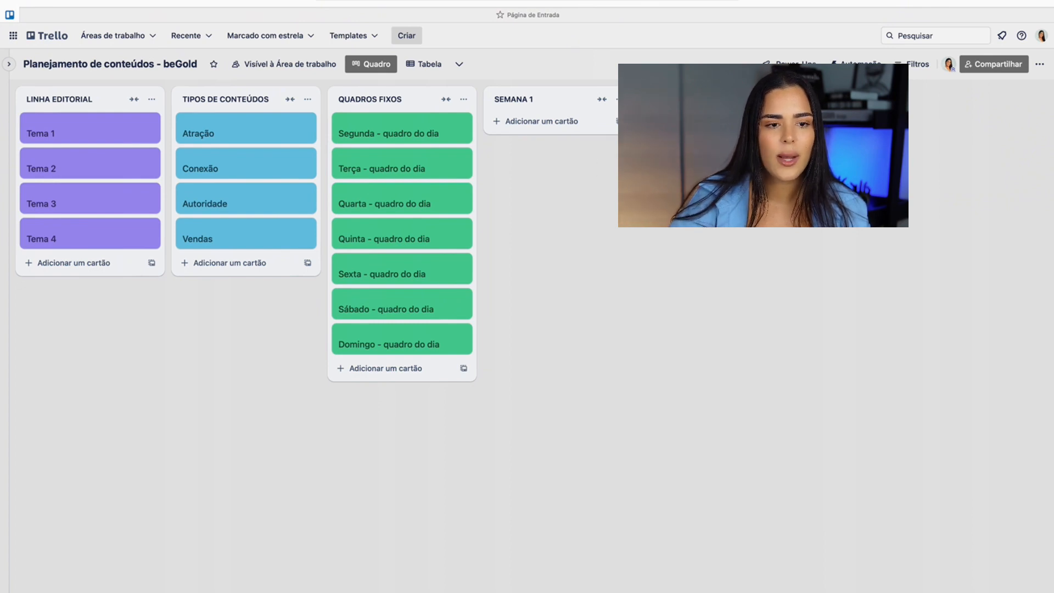
# Add the remaining weekly lists after SEMANA 1, ending with a list titled "SEMANA 4".
pyautogui.click(867, 99)
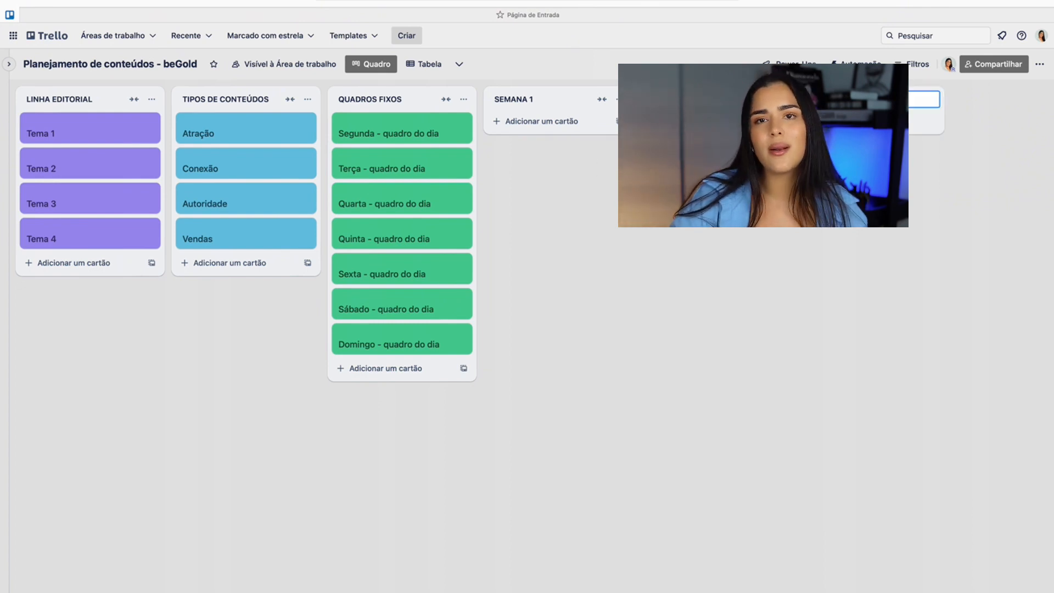
pyautogui.press('Return')
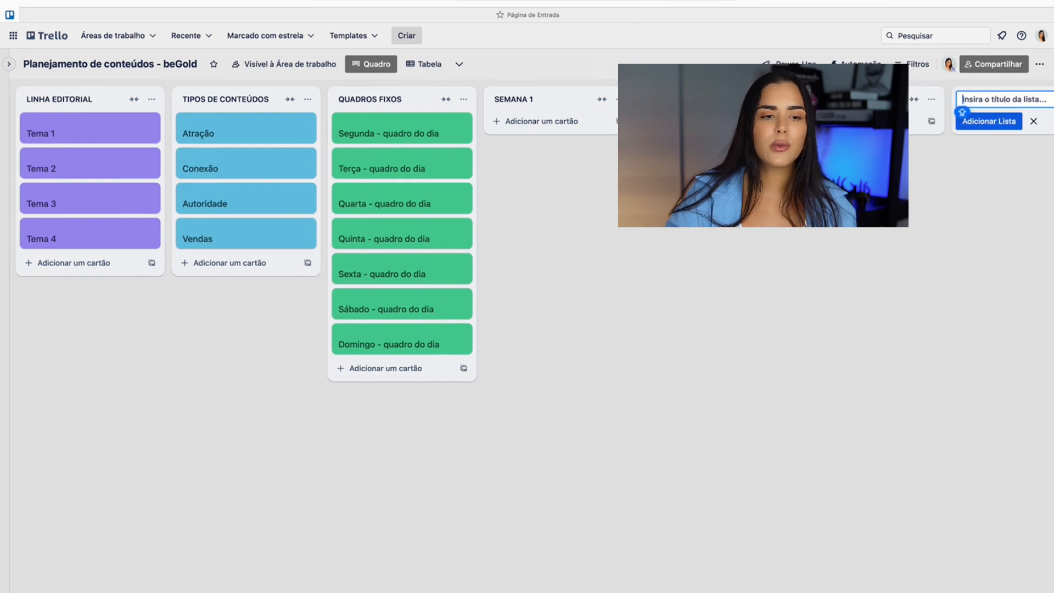
pyautogui.write('SEMANA 4')
pyautogui.press('Return')
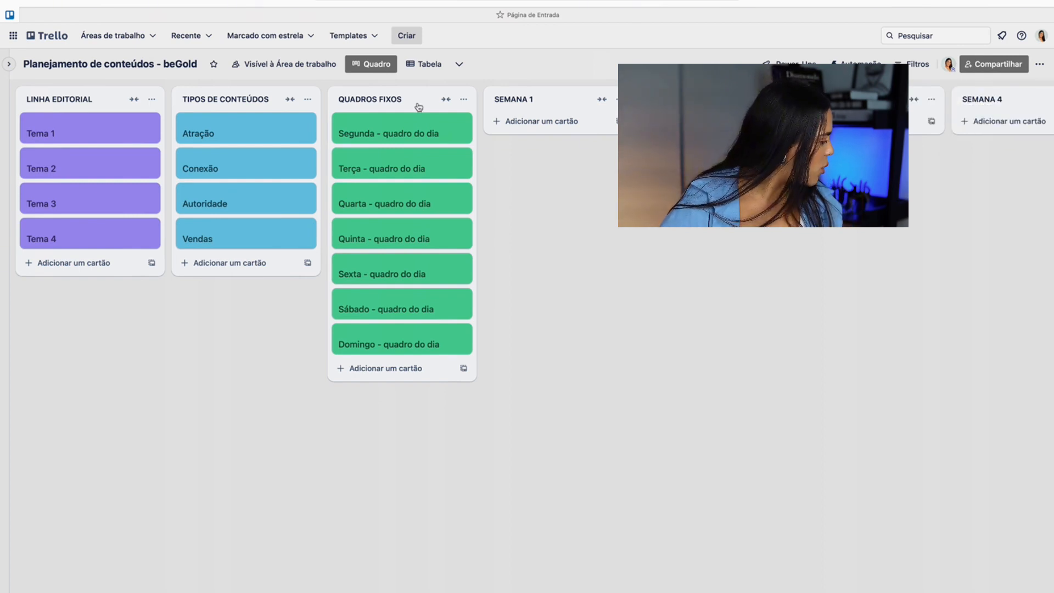
# Add the dated cards "Segunda 25/03", "Terça 26/03" and "Quarta 27/03" to the SEMANA 1 list.
pyautogui.click(546, 121)
pyautogui.write('S')
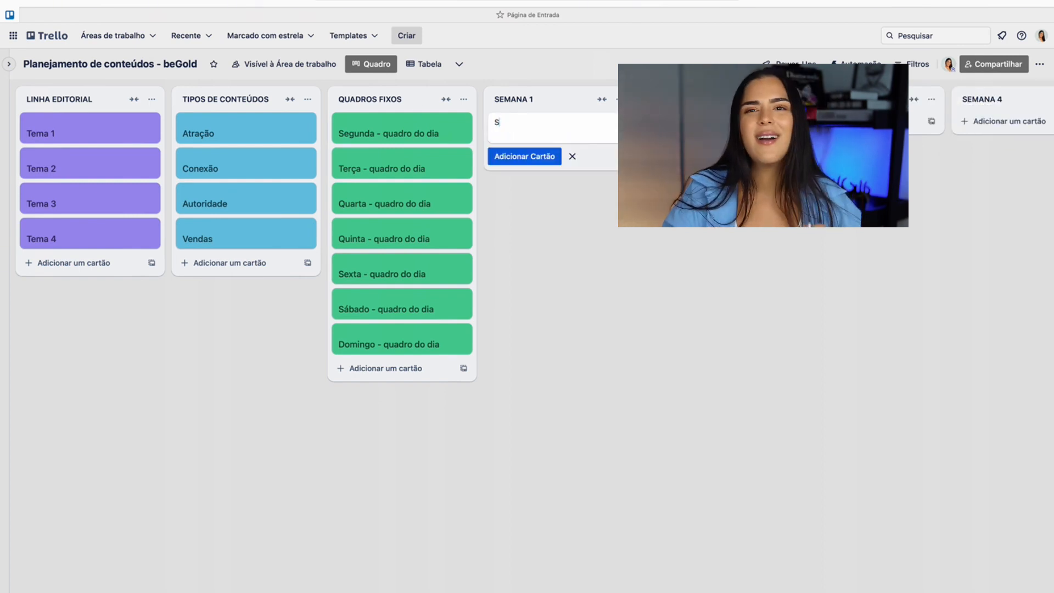
pyautogui.write('egunda 25/03')
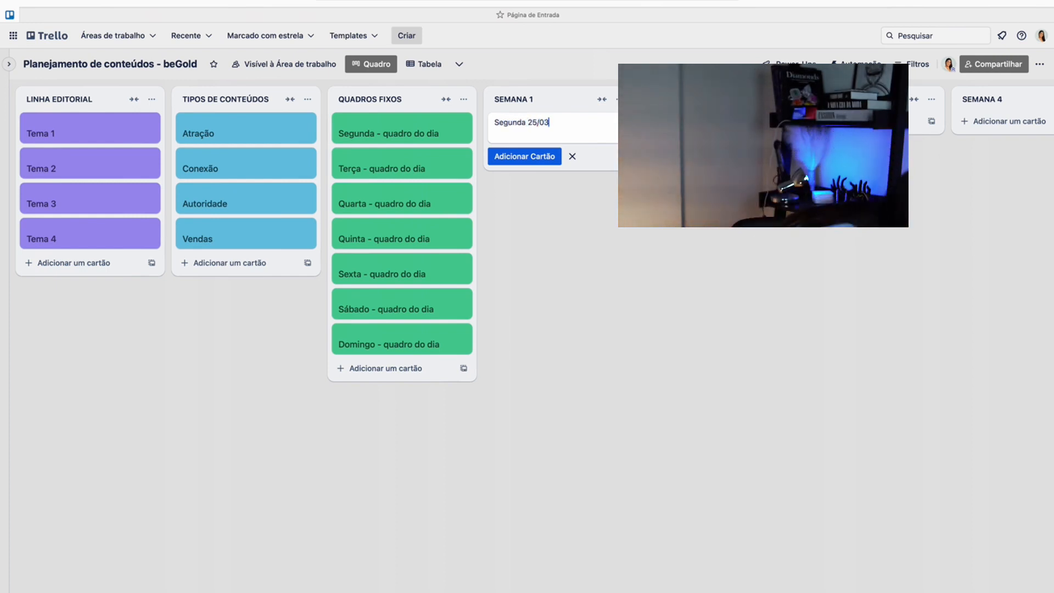
pyautogui.press('Return')
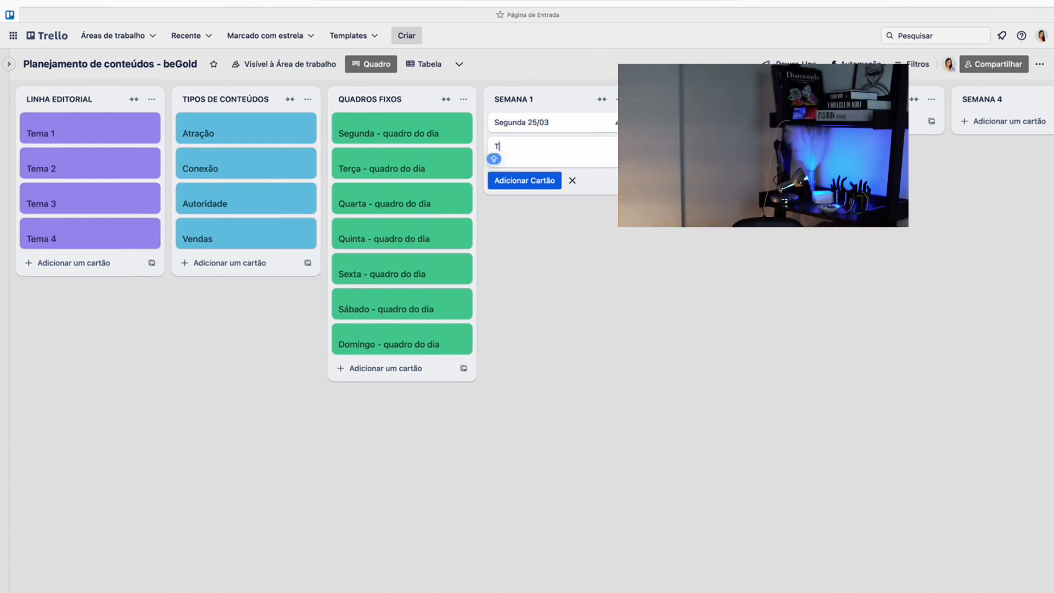
pyautogui.write('Terça 2')
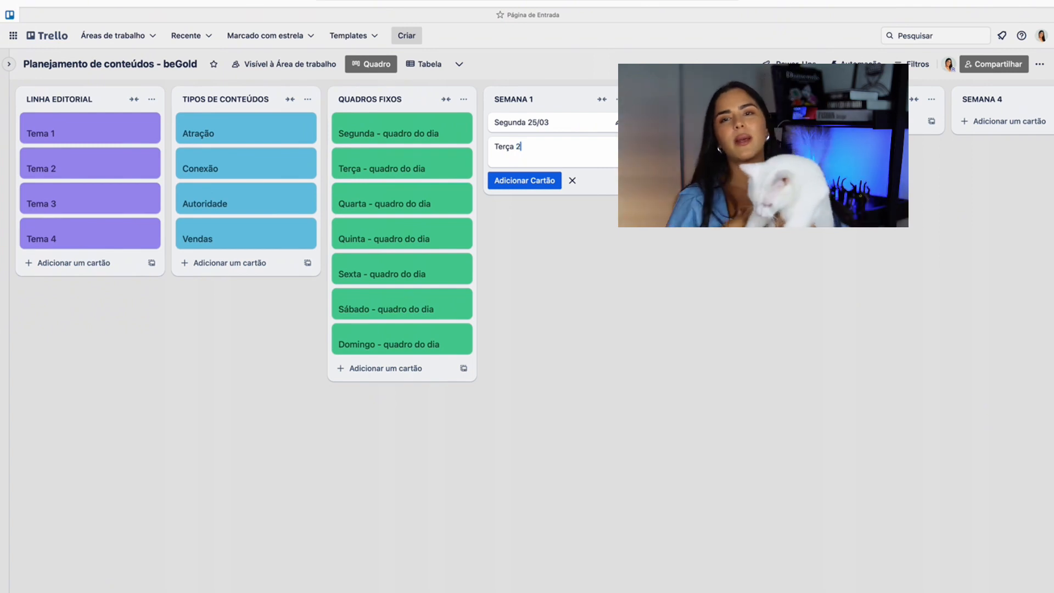
pyautogui.write('6/03')
pyautogui.press('Return')
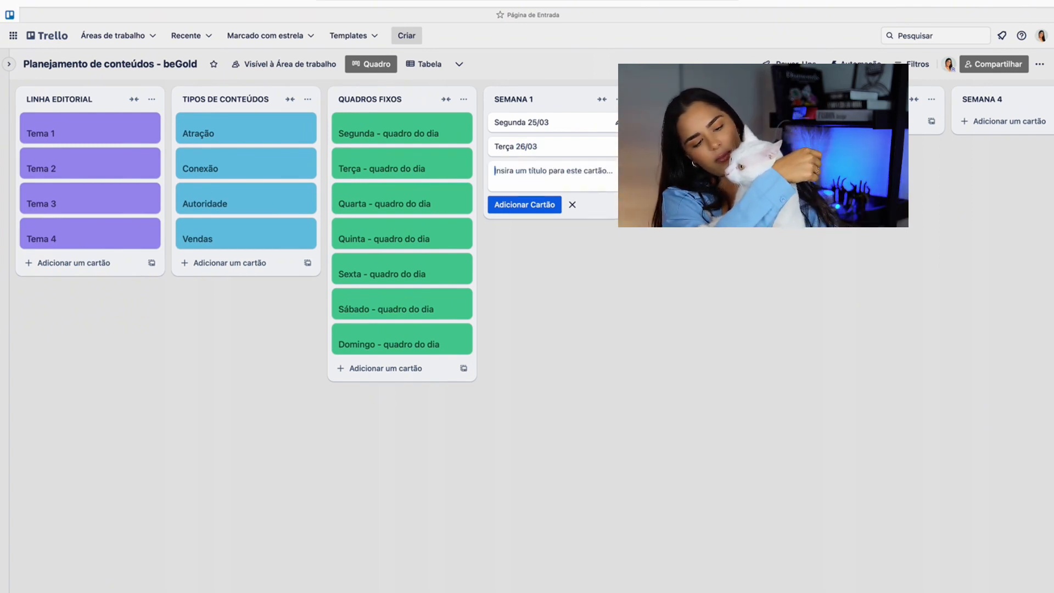
pyautogui.write('Quarta 2')
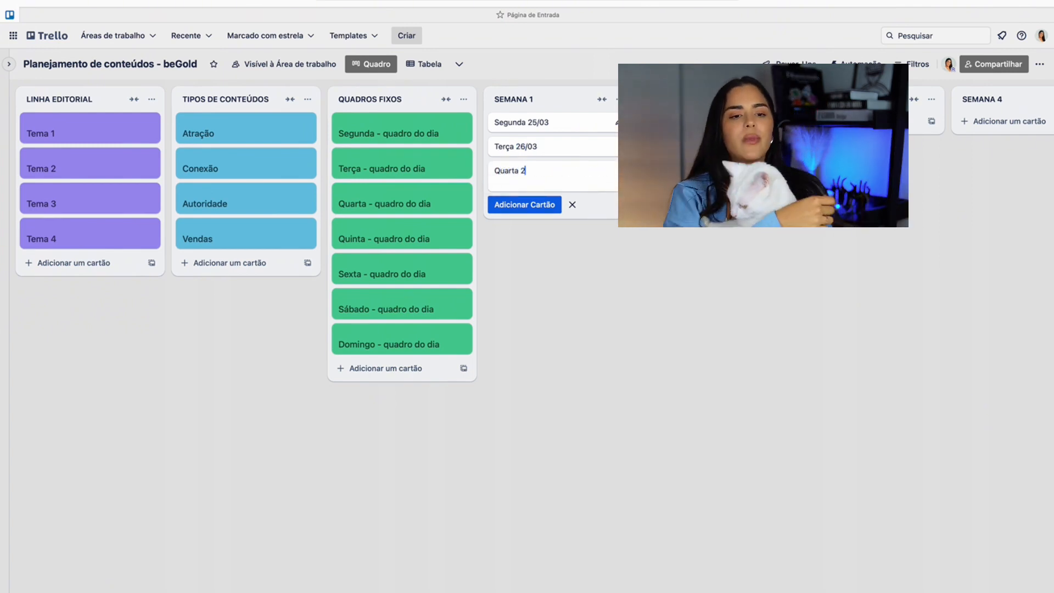
pyautogui.write('7/03')
pyautogui.press('Return')
# Add the cards "Quinta", "Sexta", "Sábado" and "Domingo" to SEMANA 1 and finish adding cards.
pyautogui.write('Q')
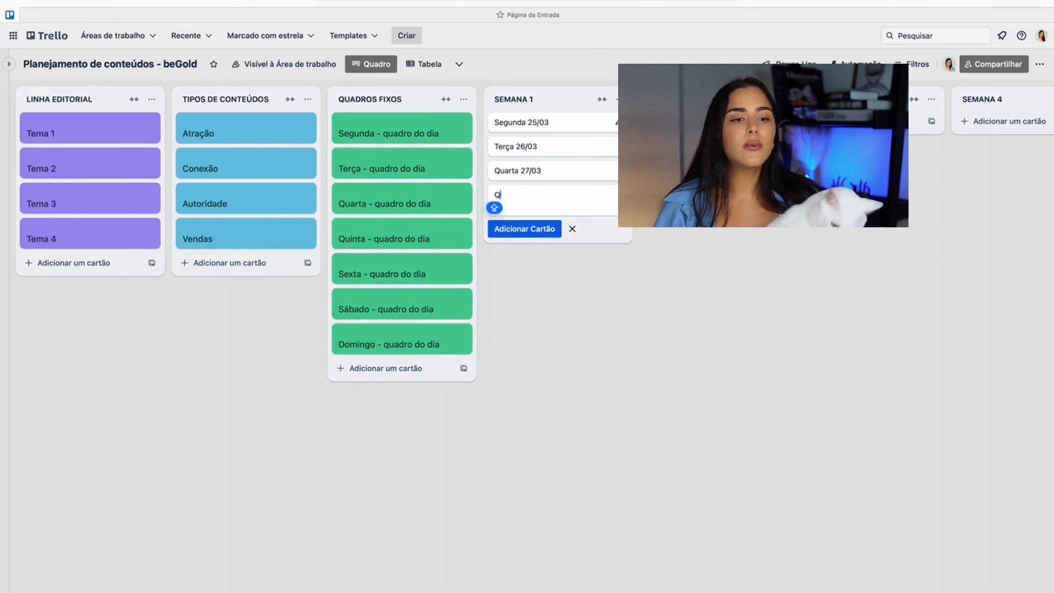
pyautogui.write('uinta')
pyautogui.press('Return')
pyautogui.write('Sexta')
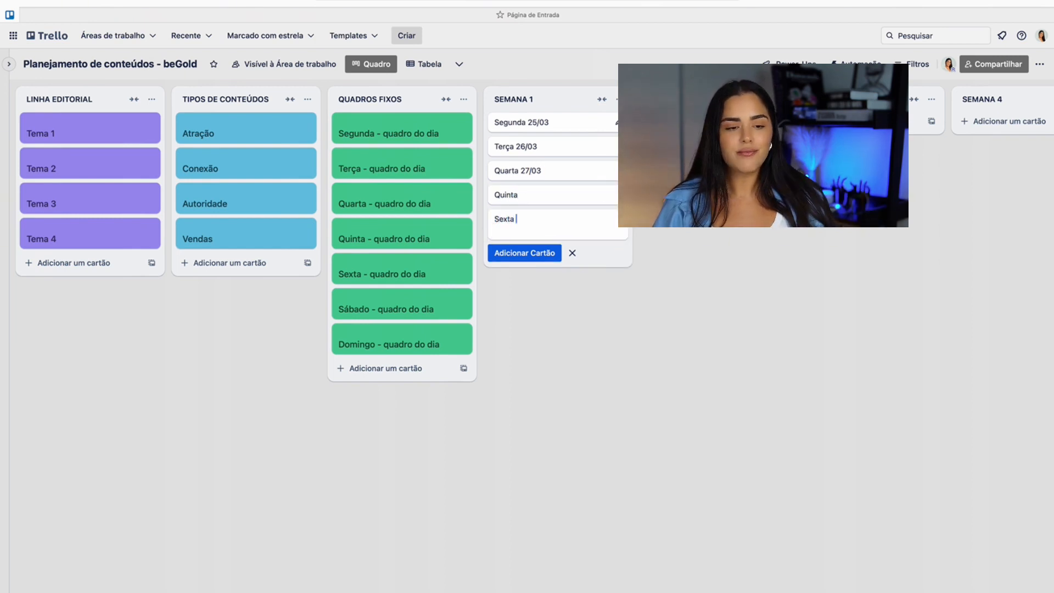
pyautogui.press('Return')
pyautogui.write('Sábado')
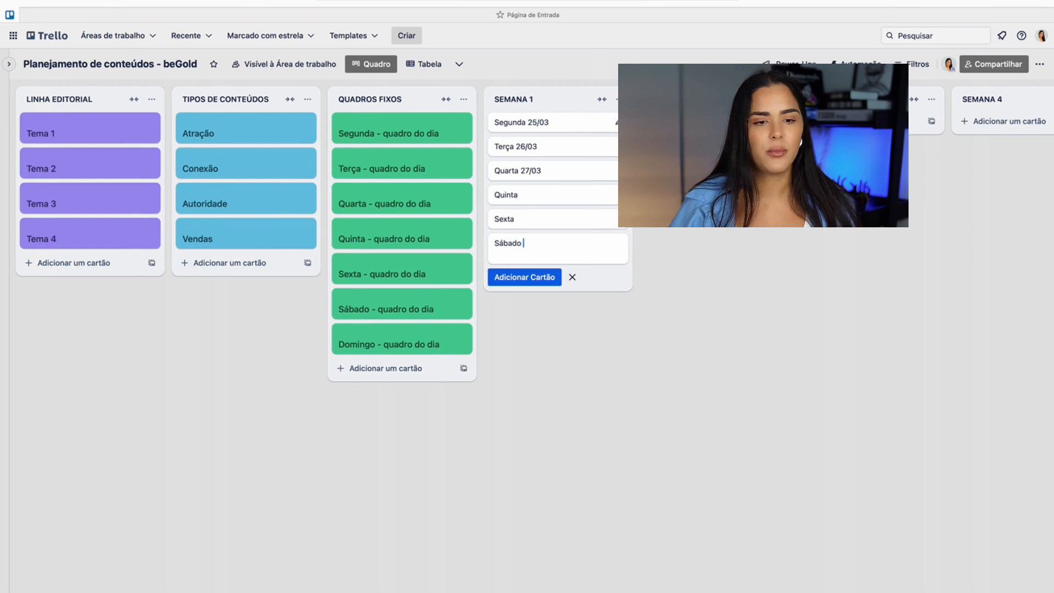
pyautogui.press('Return')
pyautogui.write('D')
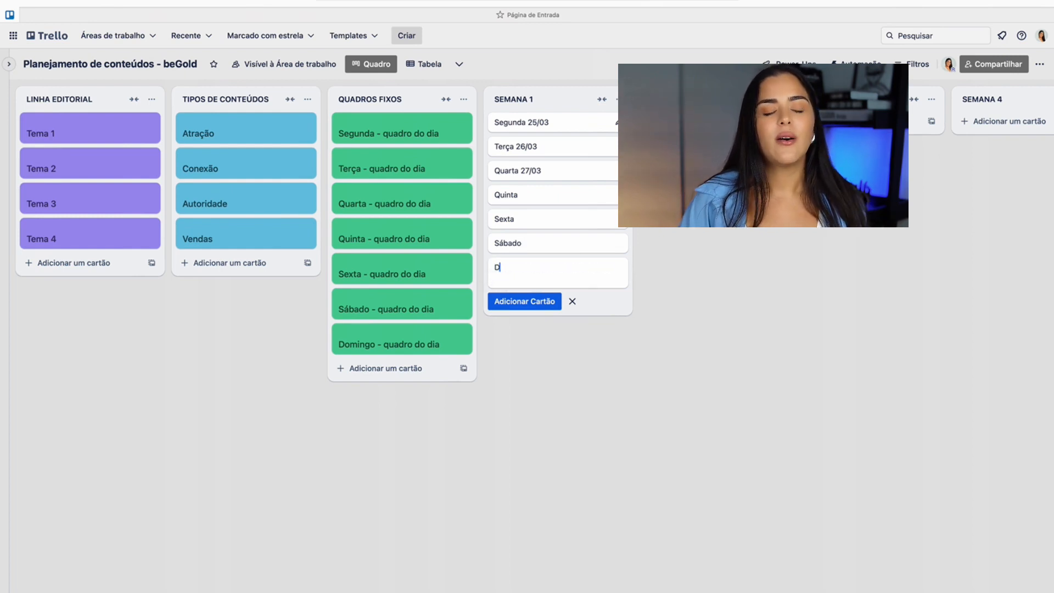
pyautogui.write('omingo')
pyautogui.press('Return')
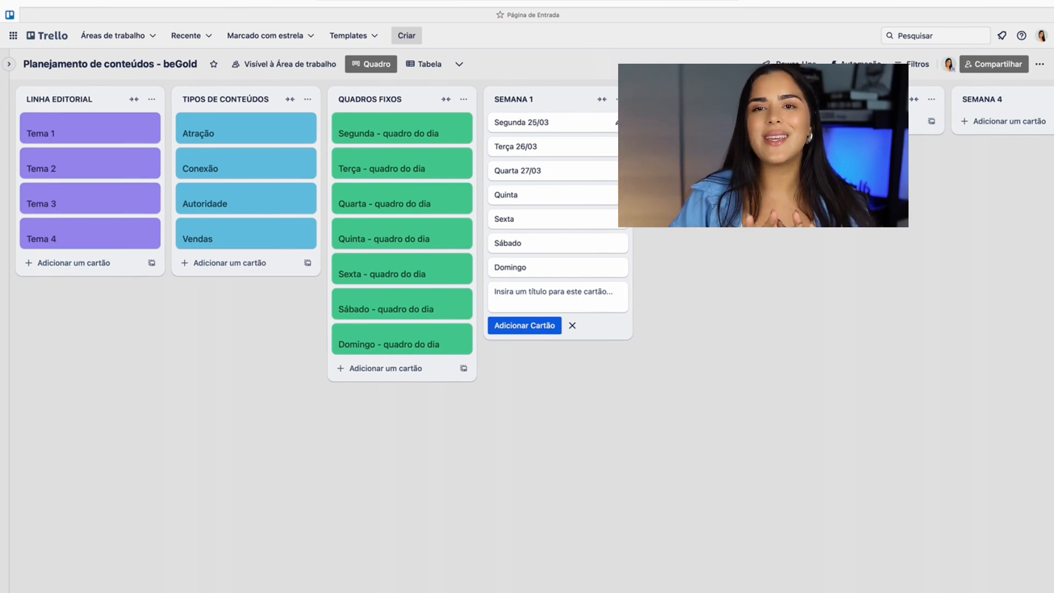
pyautogui.press('Escape')
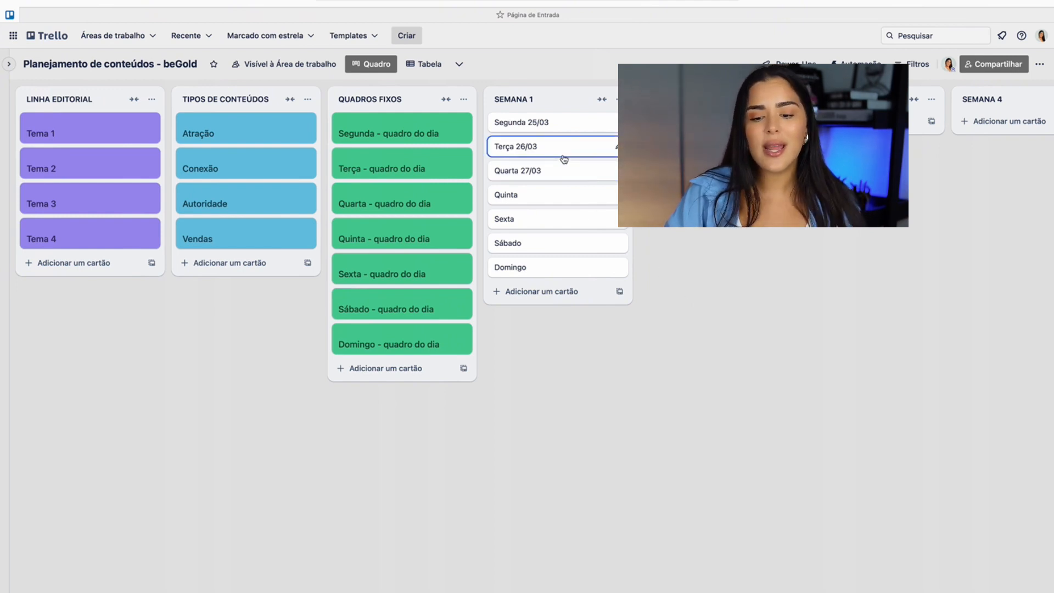
# Start the description of the "Segunda 25/03" card with the line "Exemplo: marketing" and begin a "Tema" line below it.
pyautogui.click(549, 121)
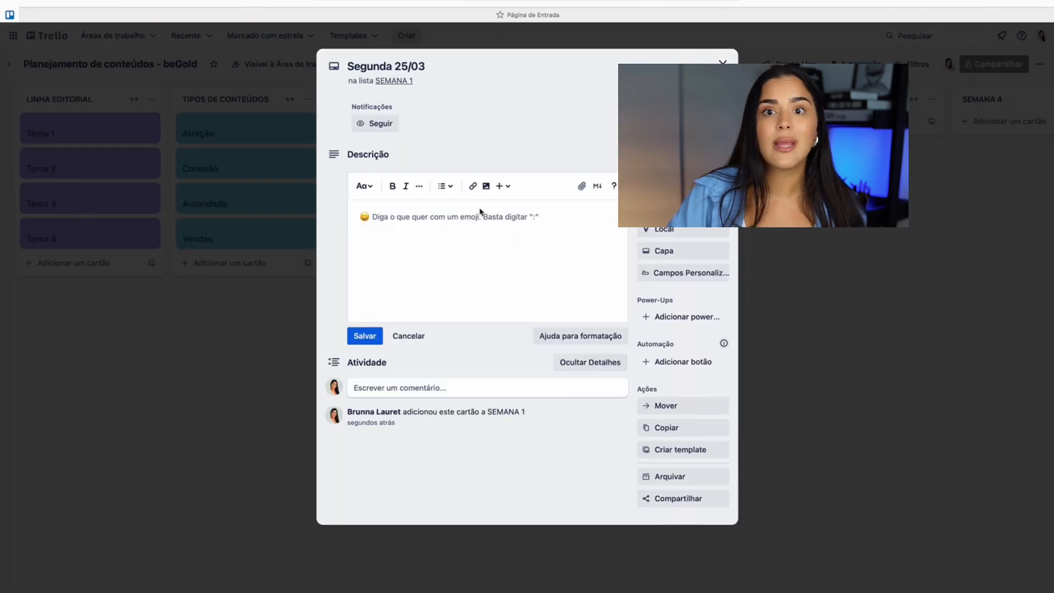
pyautogui.click(474, 213)
pyautogui.write('Exe')
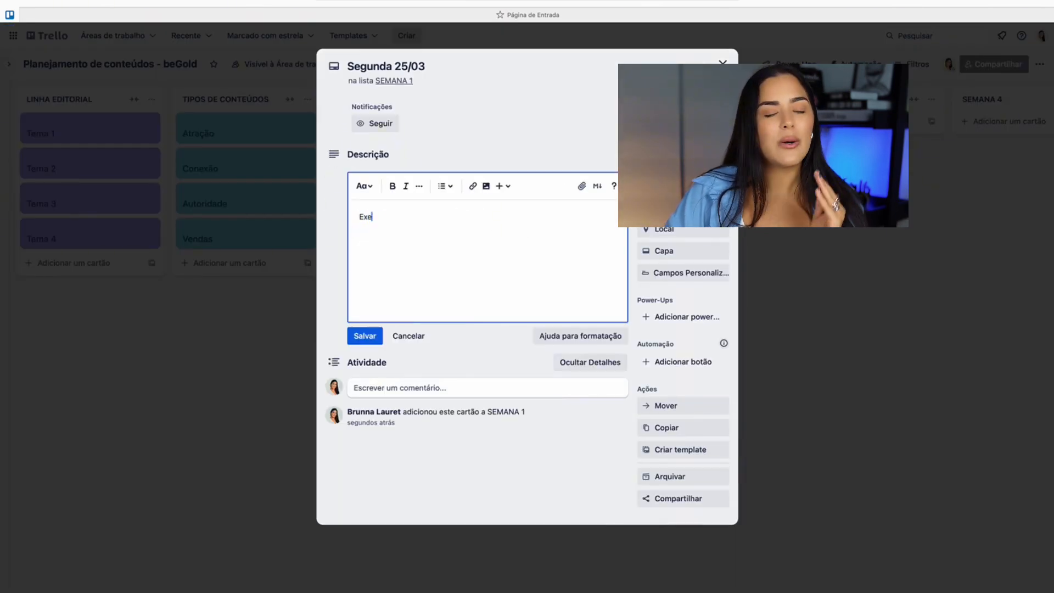
pyautogui.write('mplo: qu')
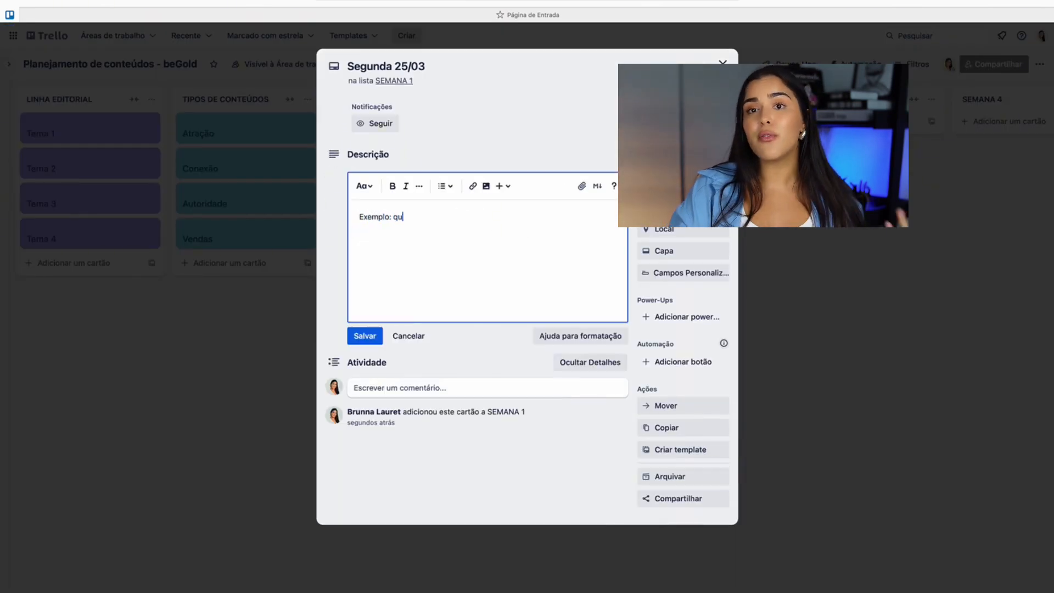
pyautogui.press('BackSpace')
pyautogui.press('BackSpace')
pyautogui.write('marke')
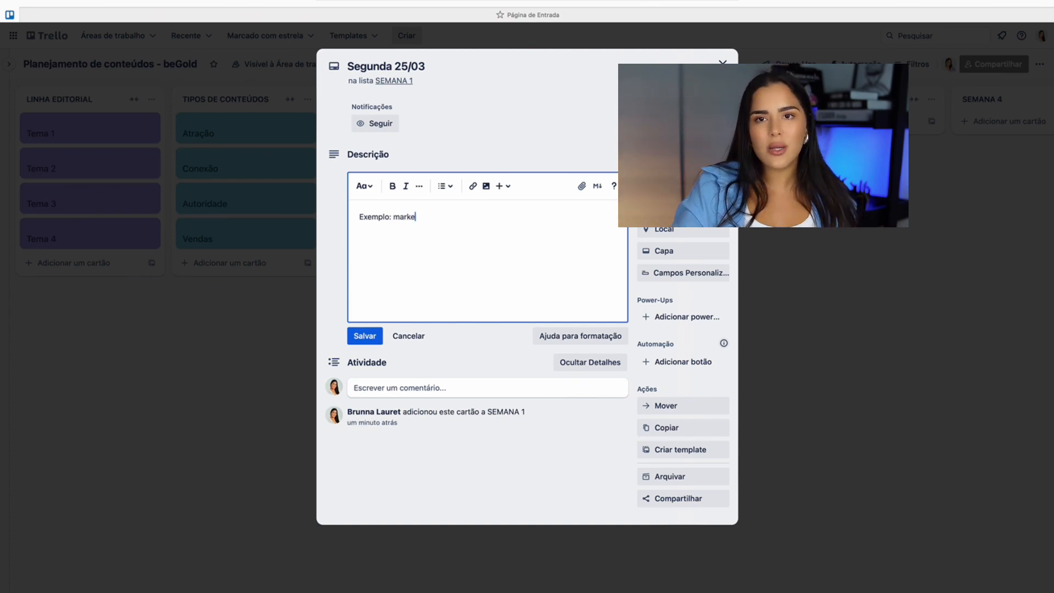
pyautogui.write('ting Tema')
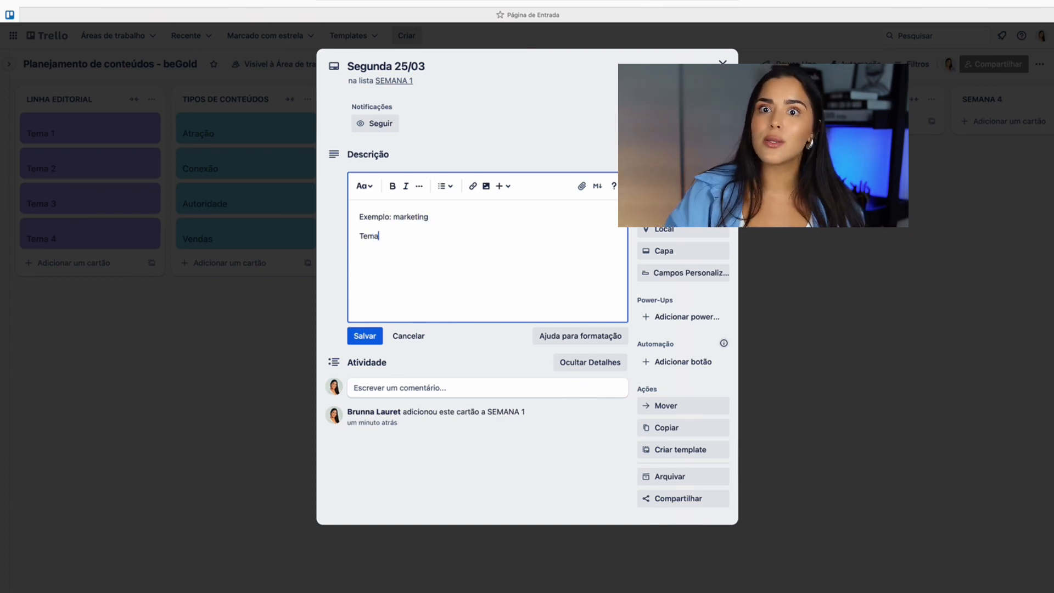
# Complete the theme line in the description as "Tema: equipamentos para gravar vídeos".
pyautogui.write(': equip')
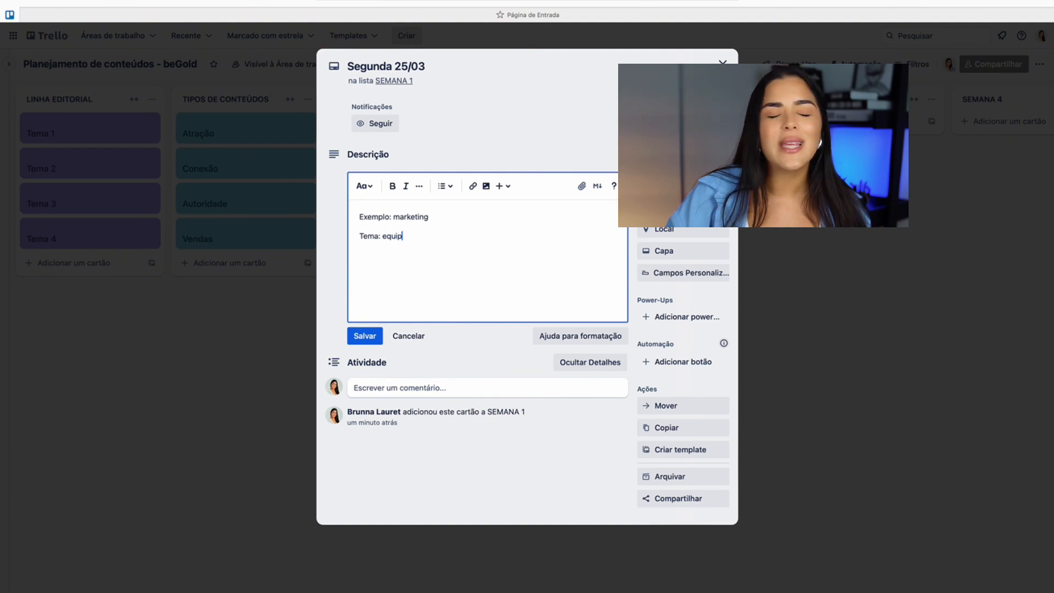
pyautogui.write('amentos para gravar')
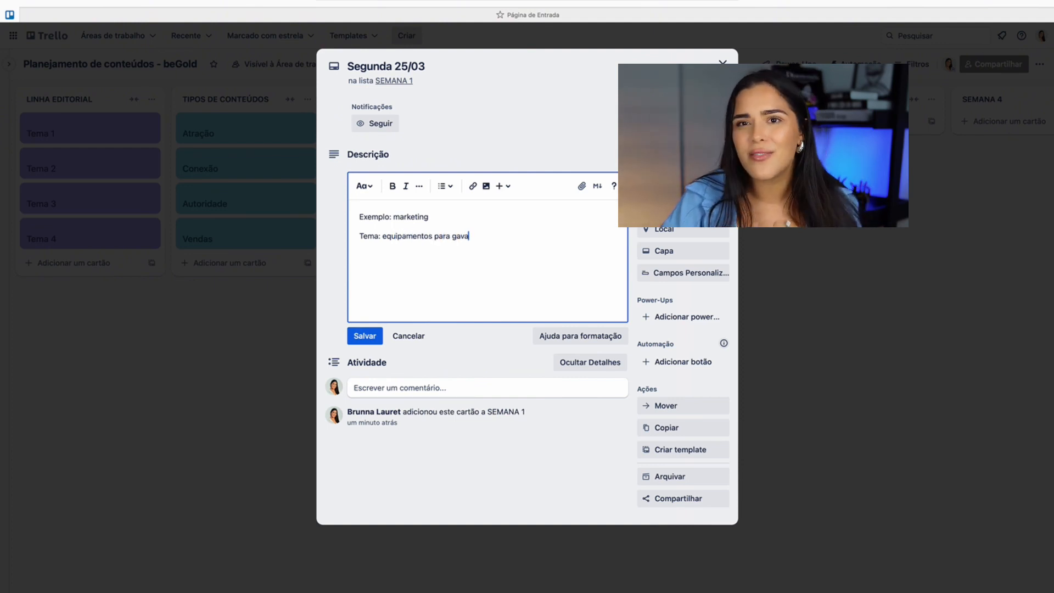
pyautogui.press('BackSpace')
pyautogui.press('BackSpace')
pyautogui.press('BackSpace')
pyautogui.press('BackSpace')
pyautogui.press('BackSpace')
pyautogui.write('ravar vídeos')
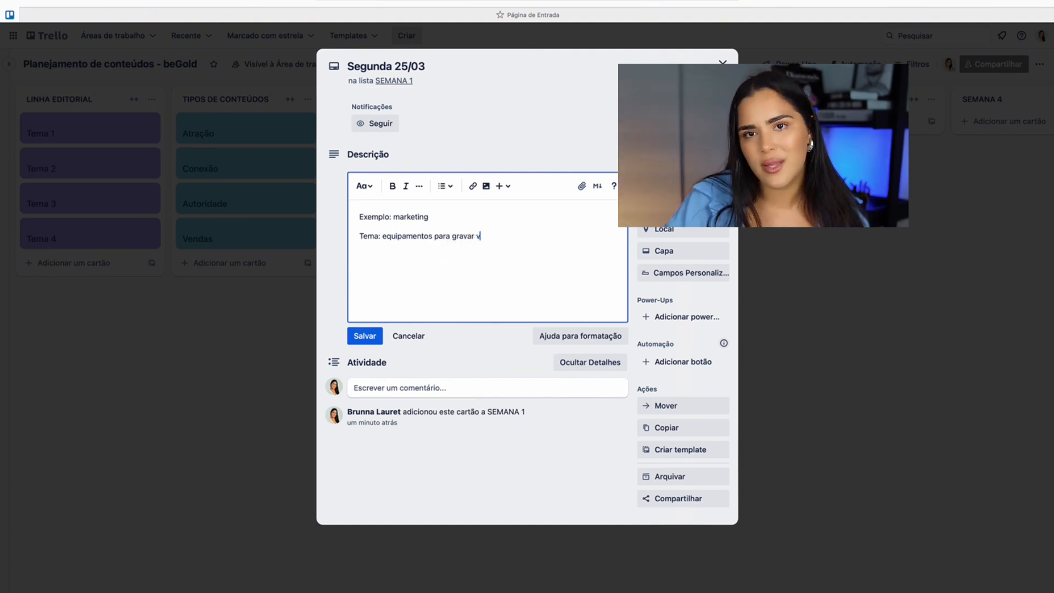
# Add the italic line "descreva o conteúdo aqui" below the theme line and save the description.
pyautogui.press('Return')
pyautogui.write('- ')
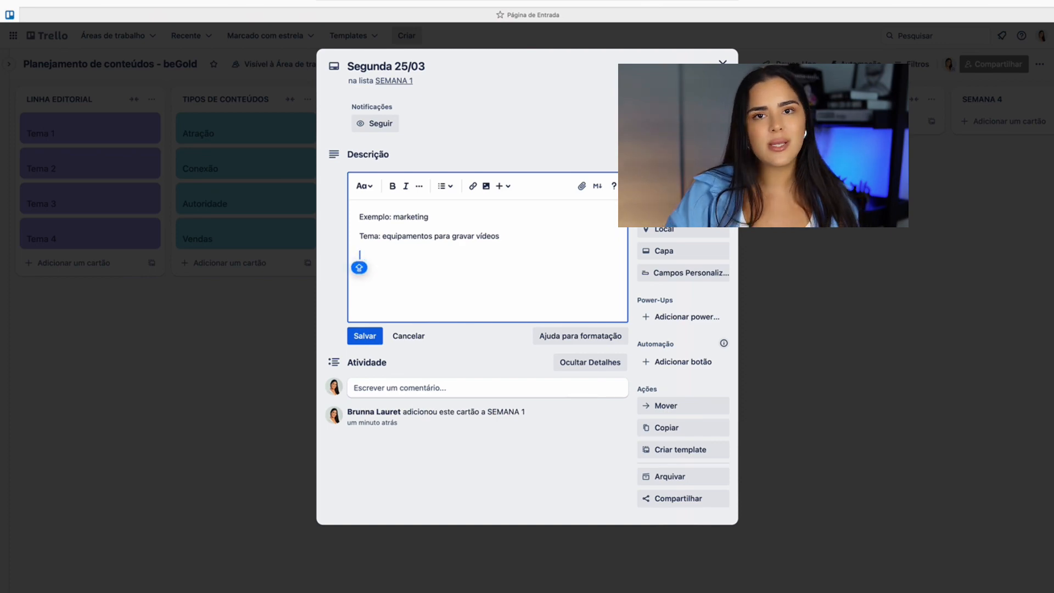
pyautogui.write('de')
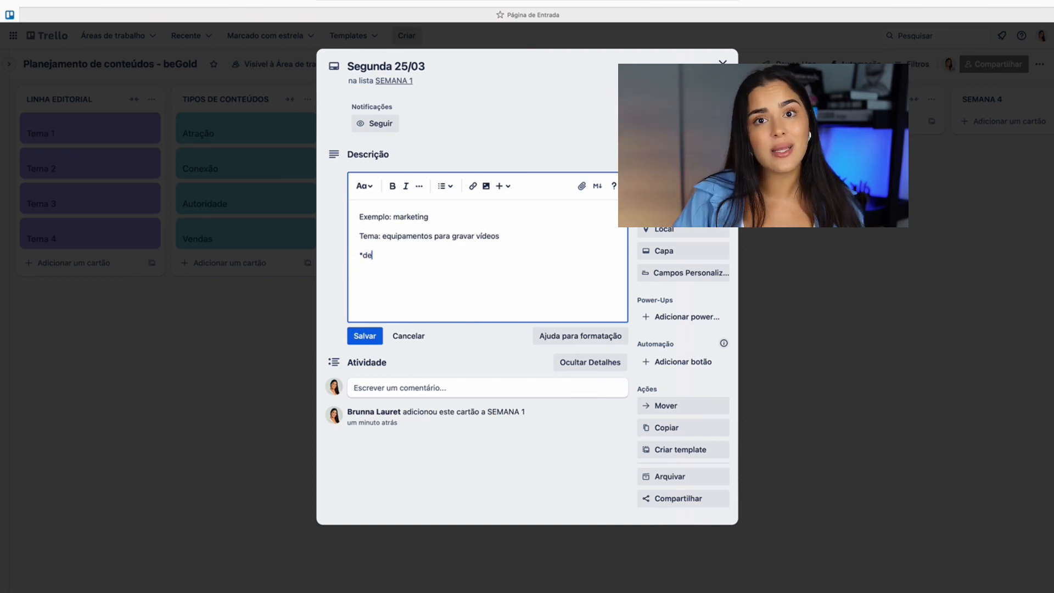
pyautogui.write('screva o conte')
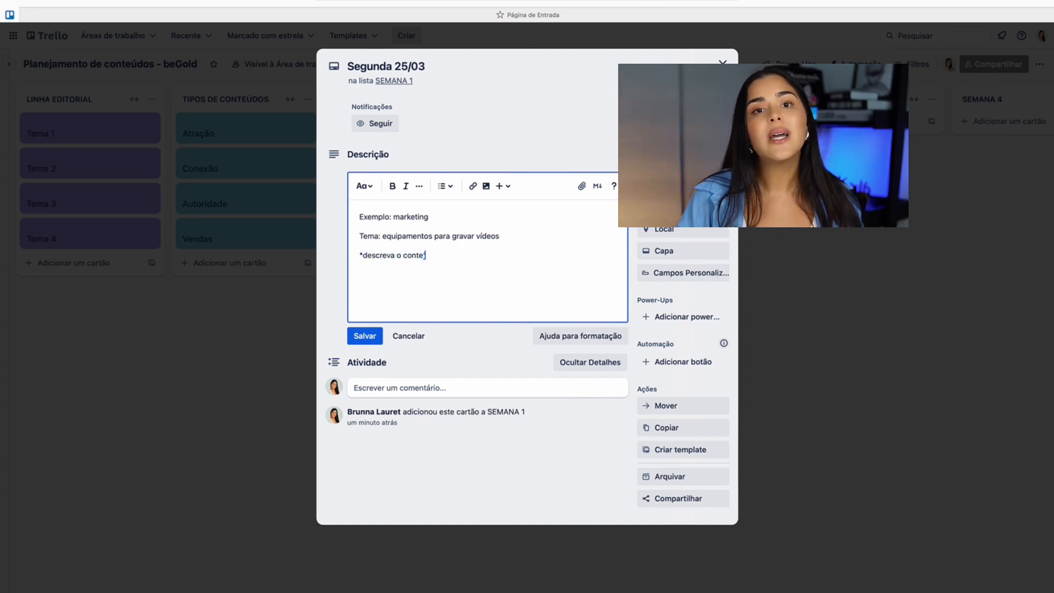
pyautogui.write('údo aqui')
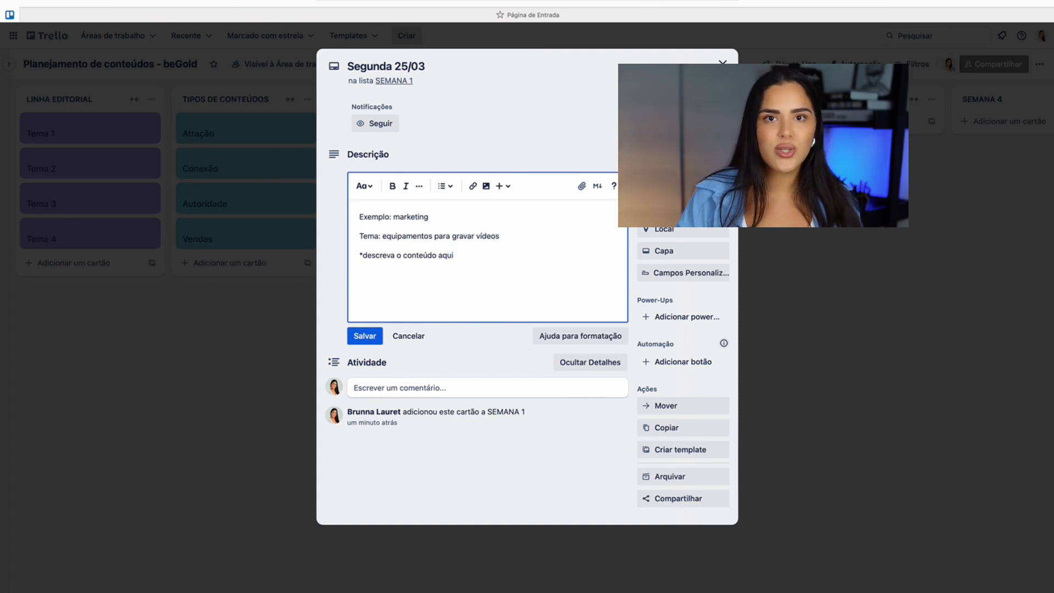
pyautogui.write('*')
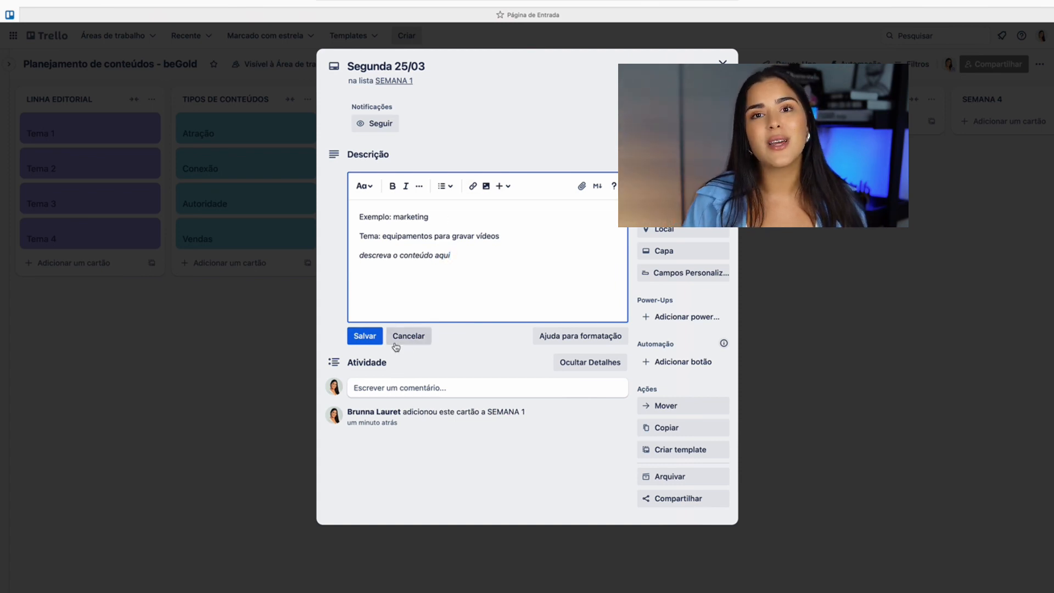
pyautogui.click(373, 338)
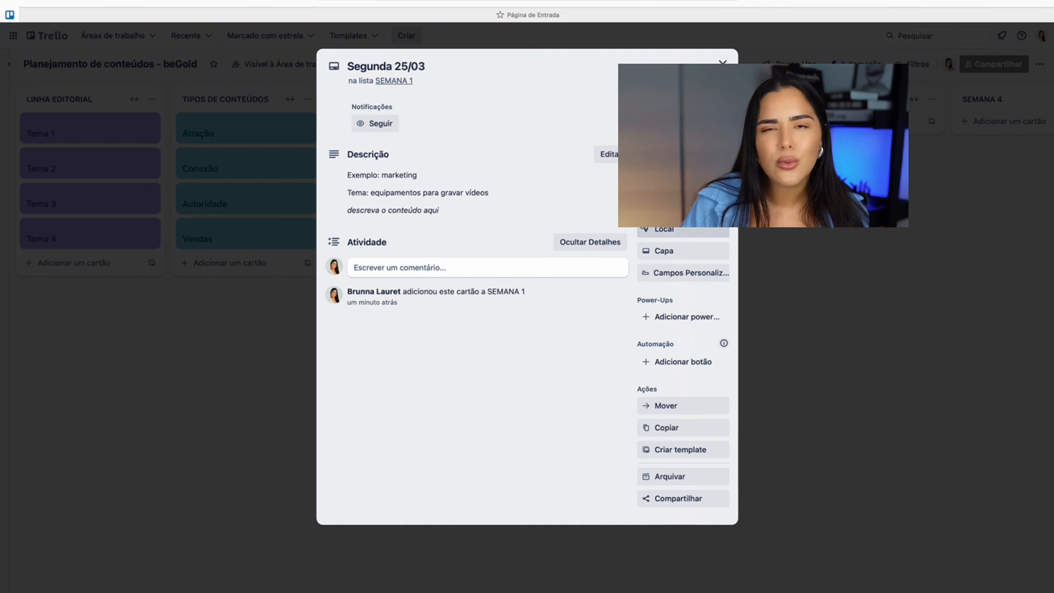